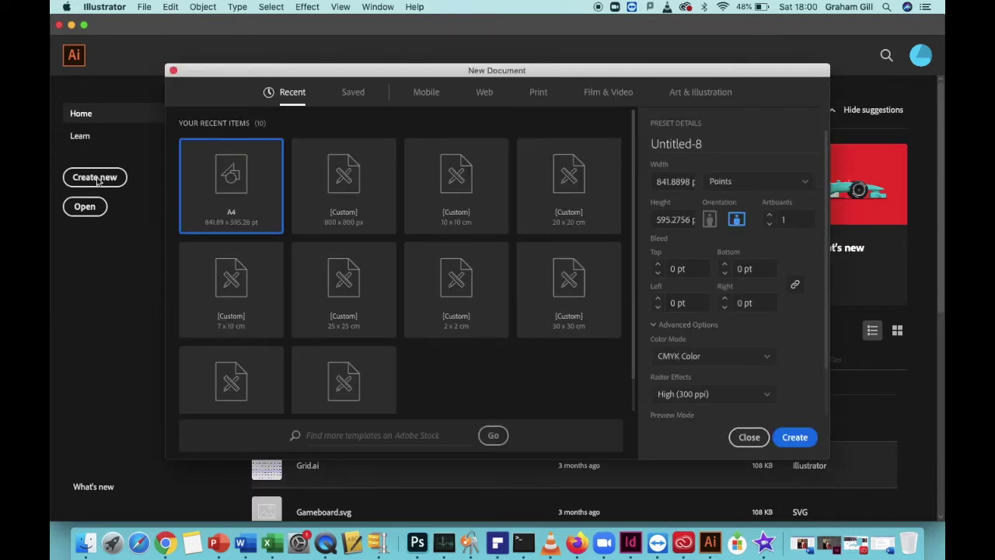
- Create a print document from the A4 preset in landscape orientation
click(538, 95)
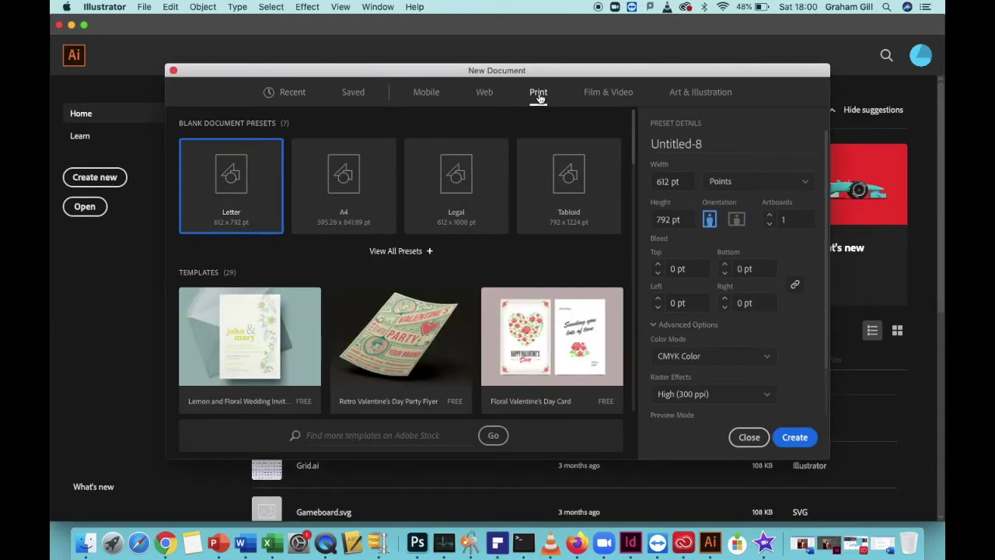
click(345, 184)
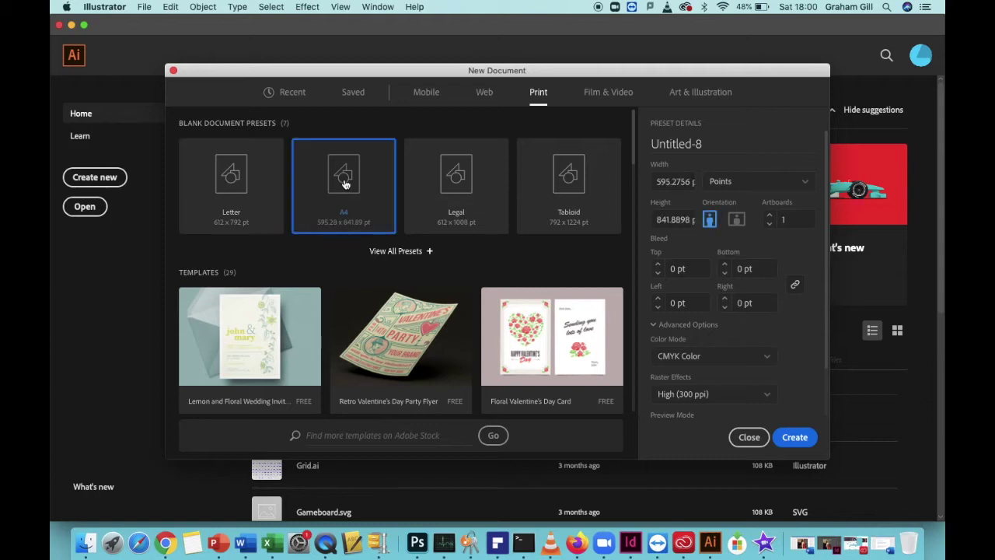
click(387, 251)
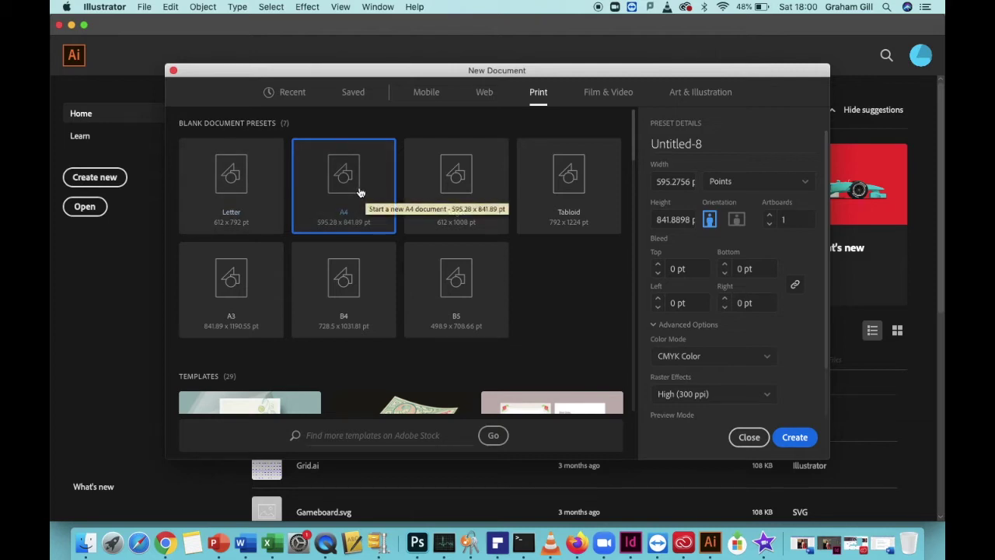
click(736, 221)
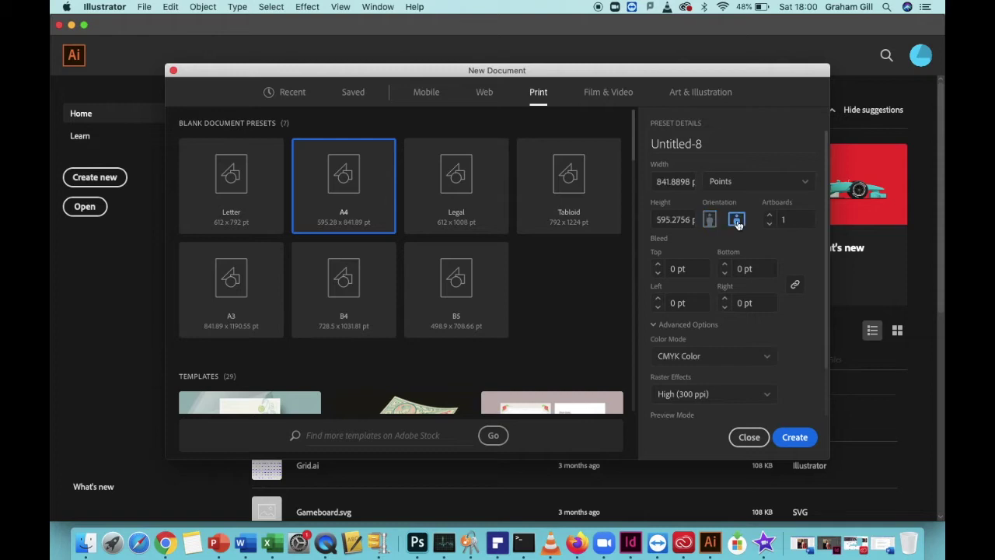
click(795, 437)
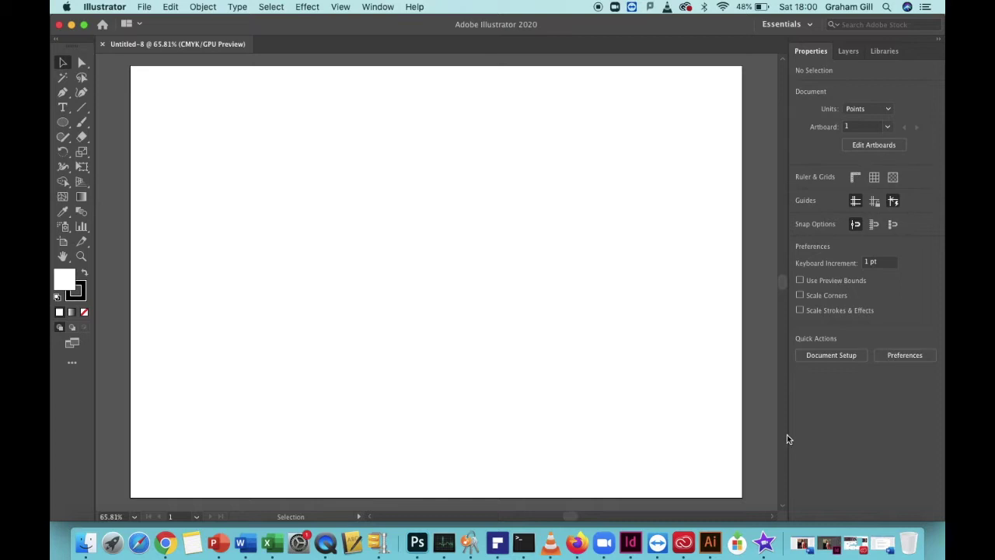
- Create a text area about 652 by 109 pt across the upper artboard containing the word ISOMETRIC
click(64, 109)
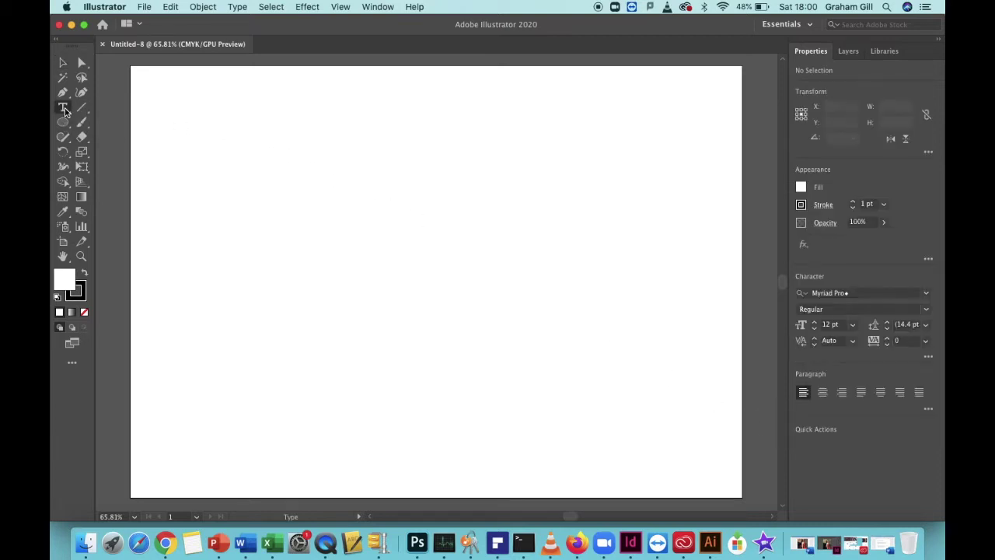
drag(198, 155, 673, 233)
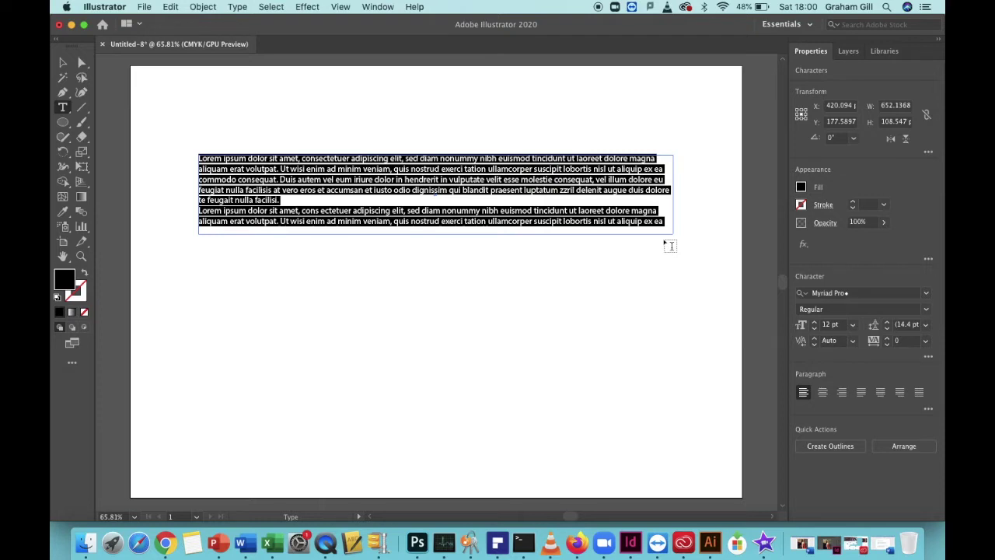
key(BackSpace)
text(ISOME)
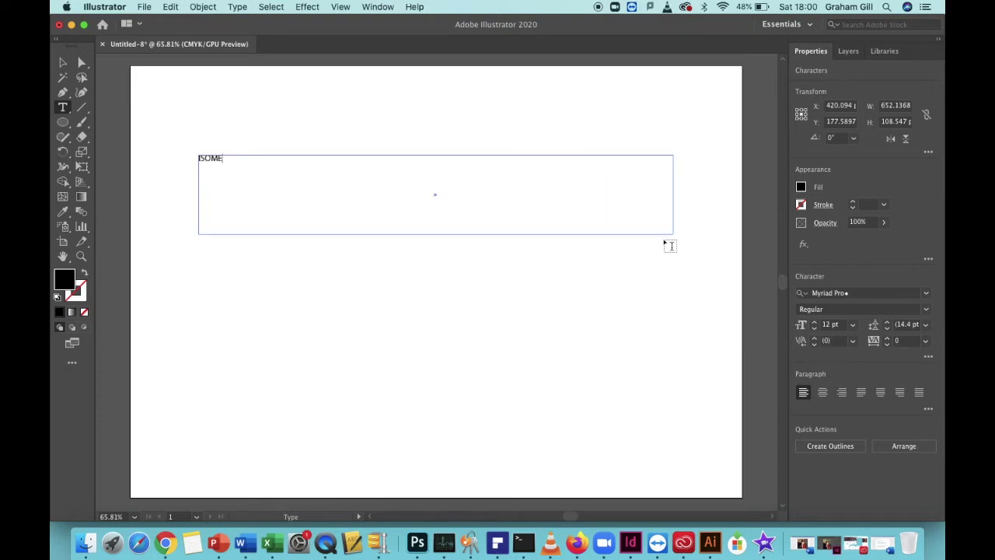
text(TRIC)
- Set the ISOMETRIC text to the Acumin Variable Concept SemiCondensed Semibold font, filtering the fonts by BOLD
drag(238, 158, 197, 160)
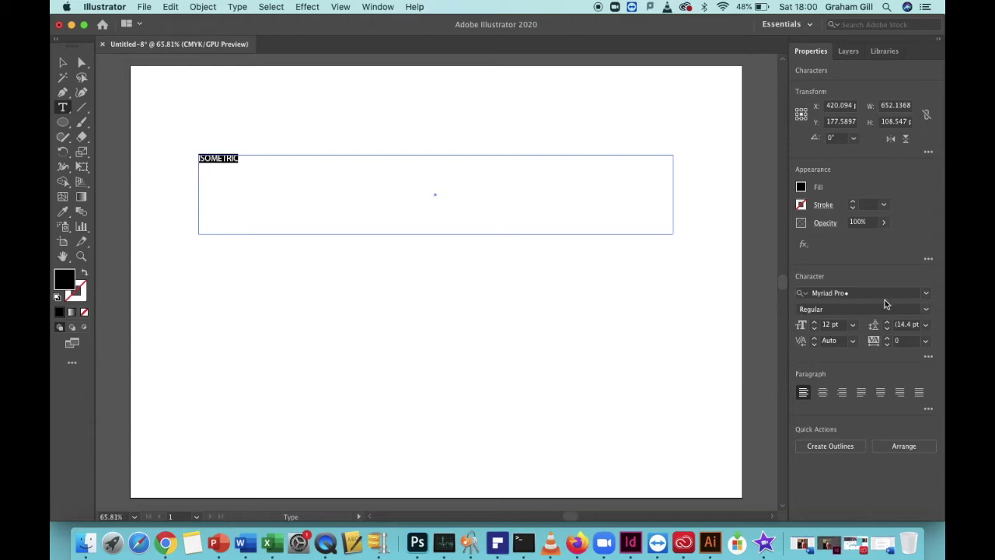
click(927, 295)
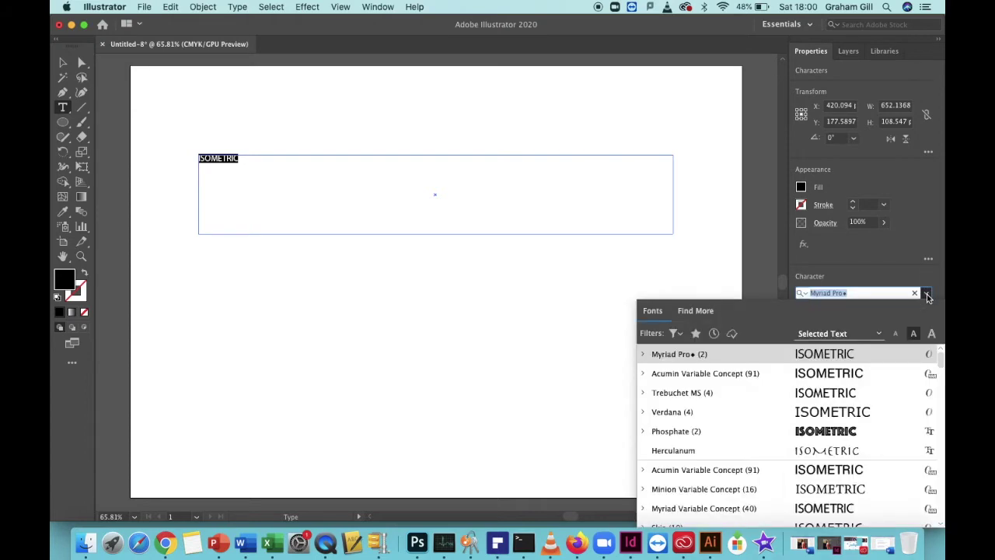
click(863, 292)
drag(856, 292, 806, 317)
text(BOLD)
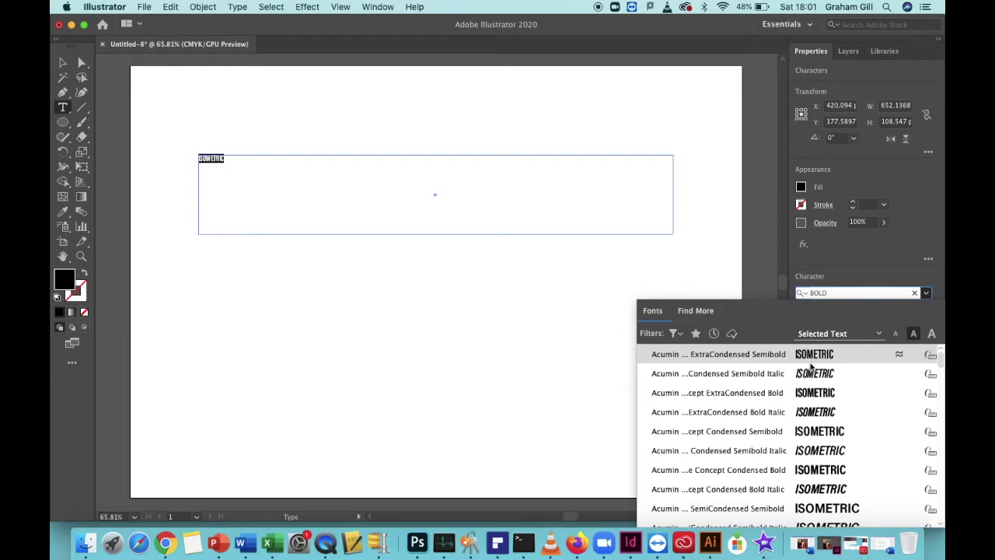
click(810, 509)
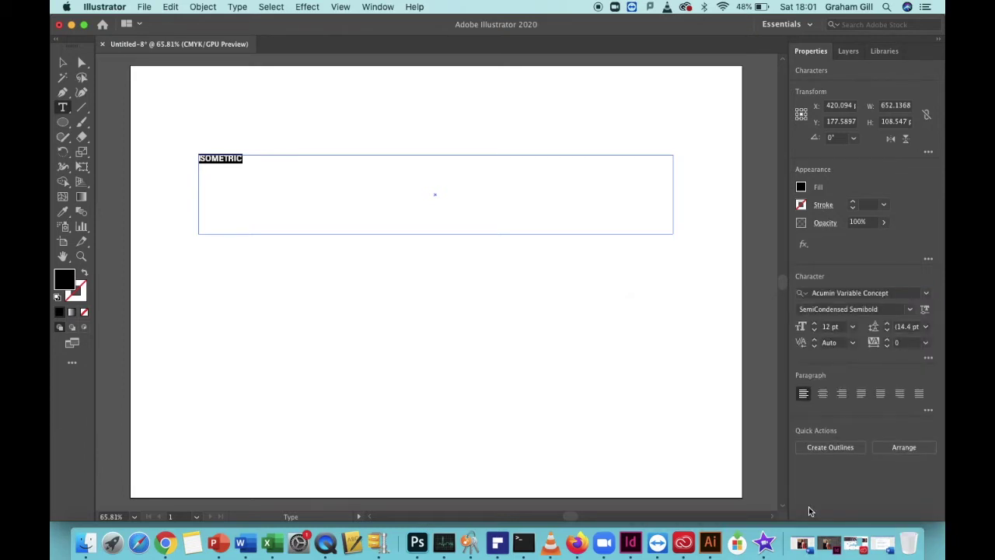
- Set the font size of the ISOMETRIC text to 120 pt
click(853, 328)
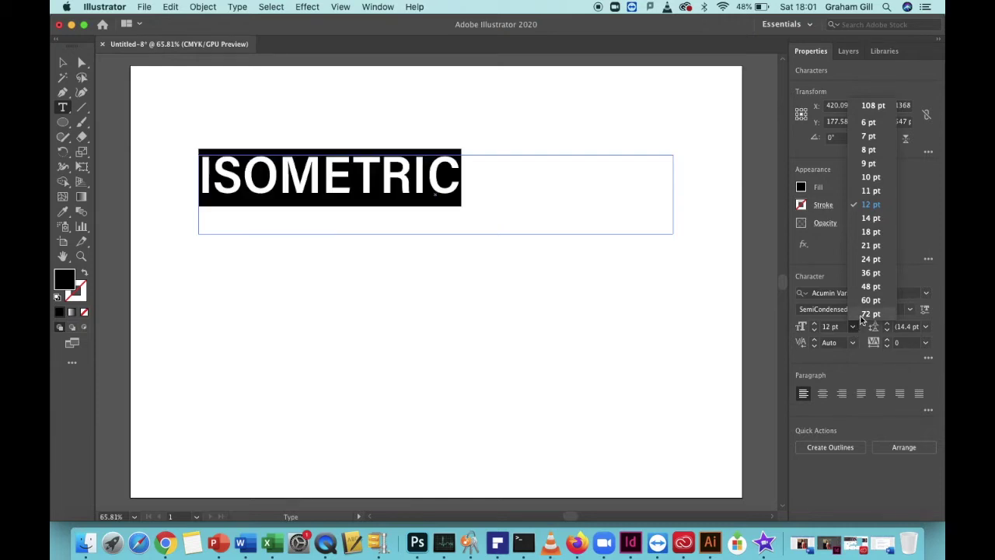
click(869, 314)
click(828, 327)
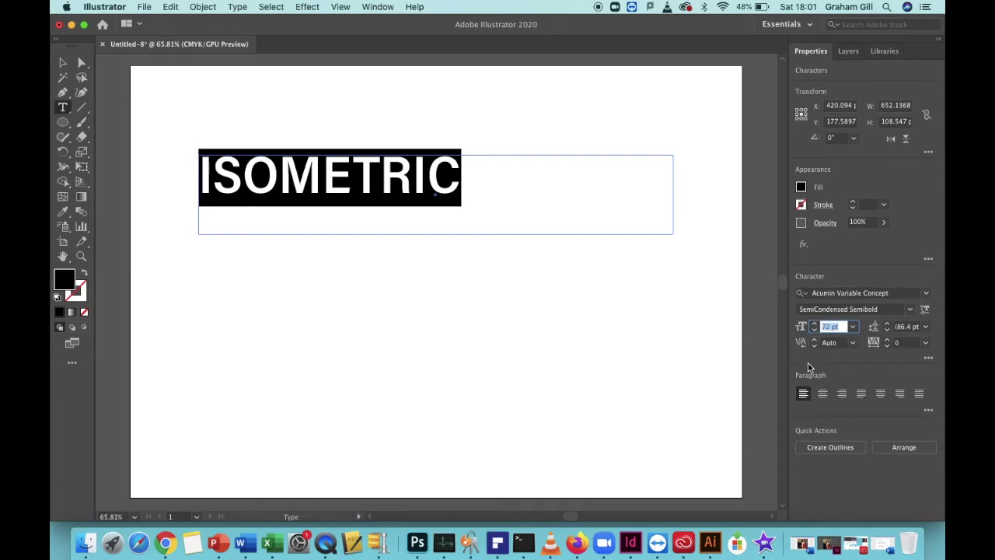
key(BackSpace)
text(120)
key(Return)
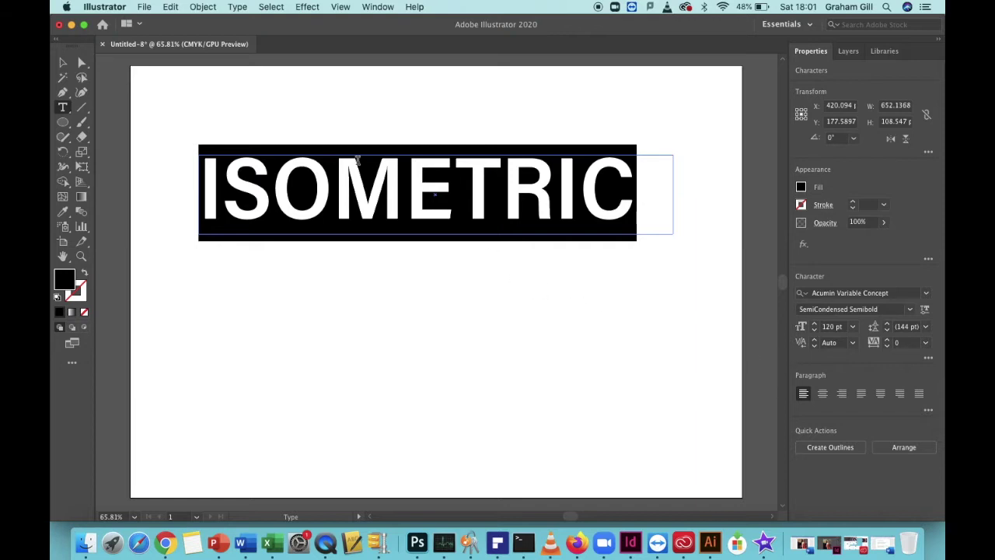
- Display the Swatches and Transform controls and place the Transform controls below the text, clear of it
click(379, 7)
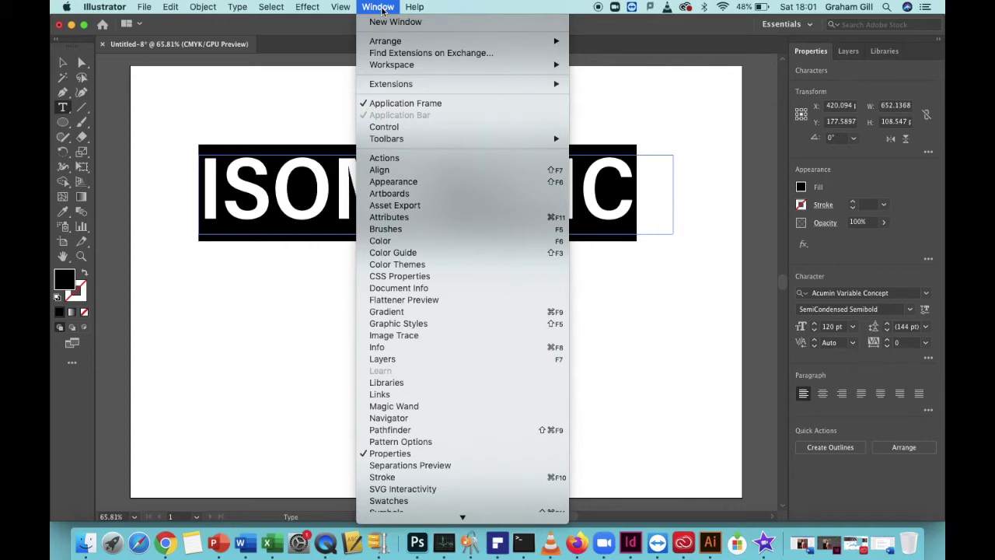
click(421, 502)
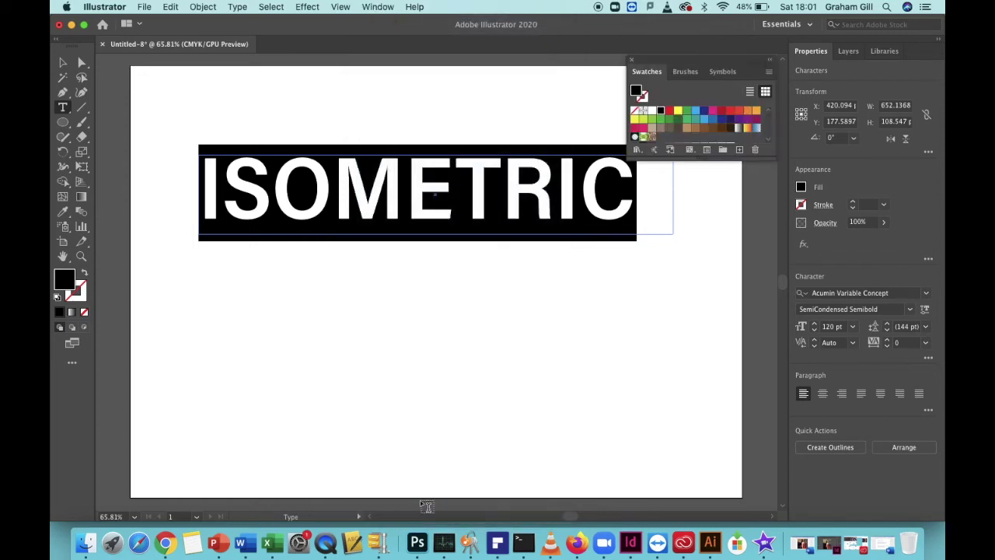
click(377, 7)
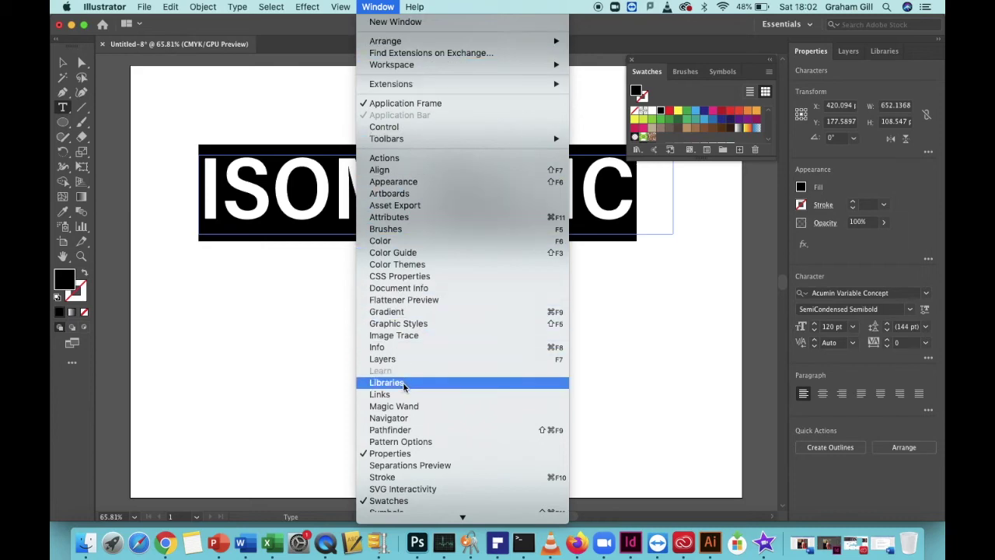
scroll(404, 386, down, 5)
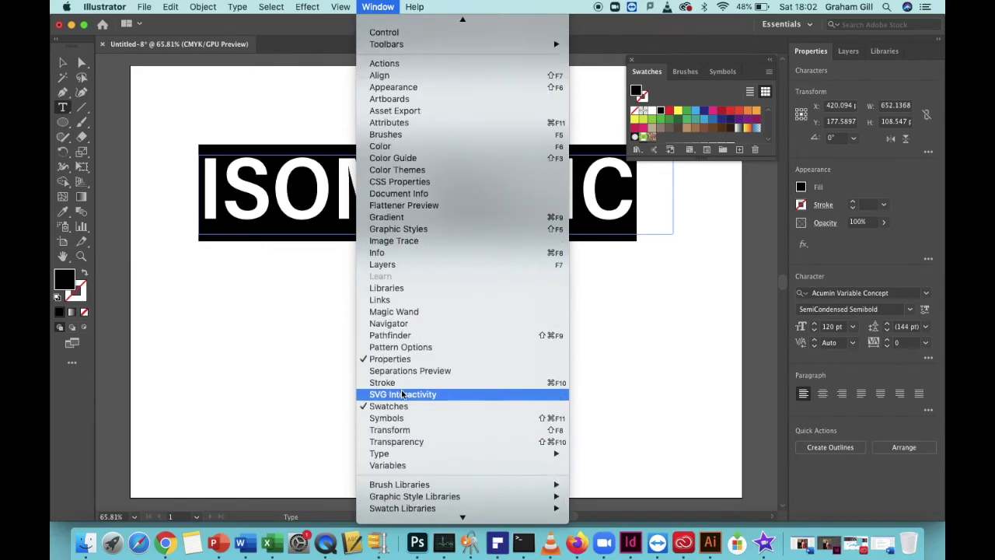
click(395, 432)
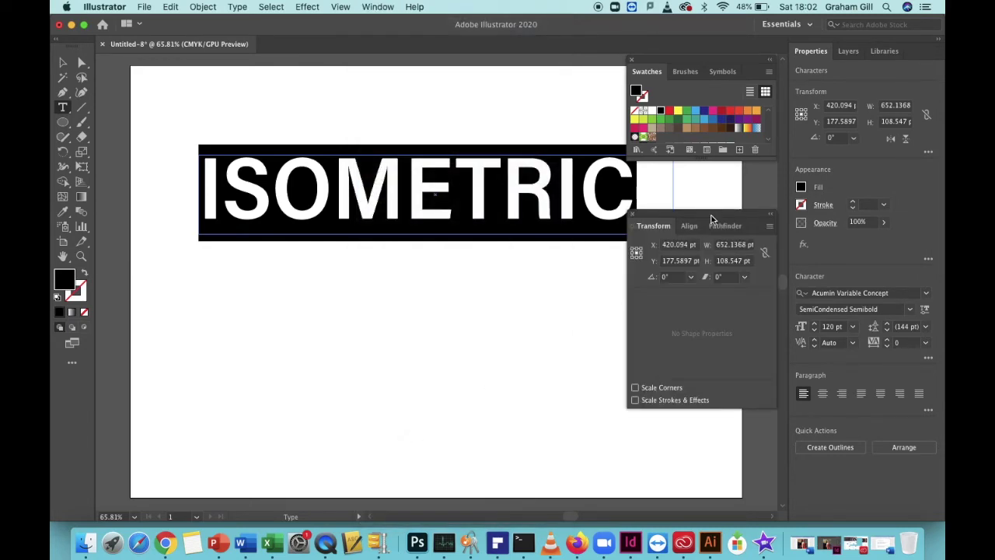
drag(710, 217, 275, 233)
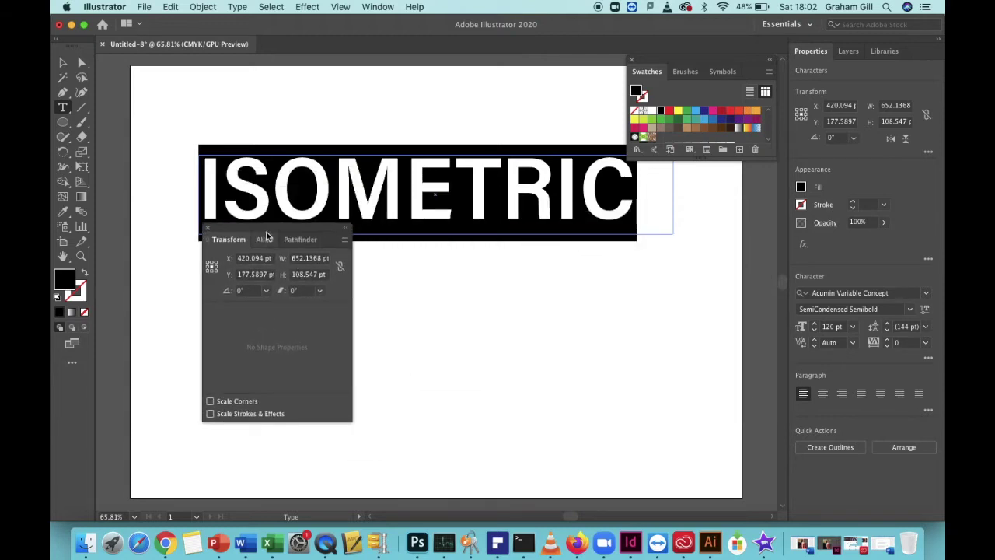
drag(274, 227, 702, 274)
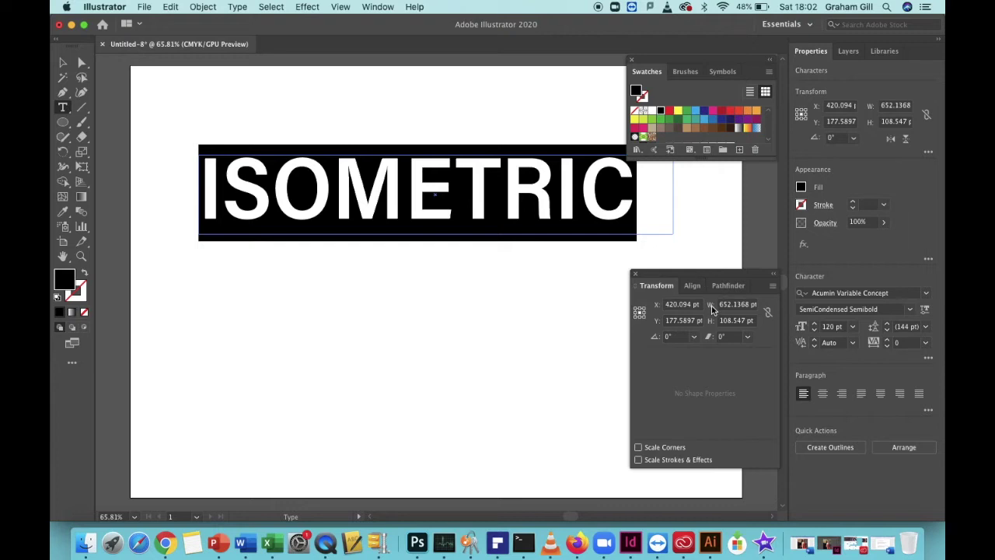
- Set the text area's height to 86.602 pt with width and height proportions unconstrained
click(768, 313)
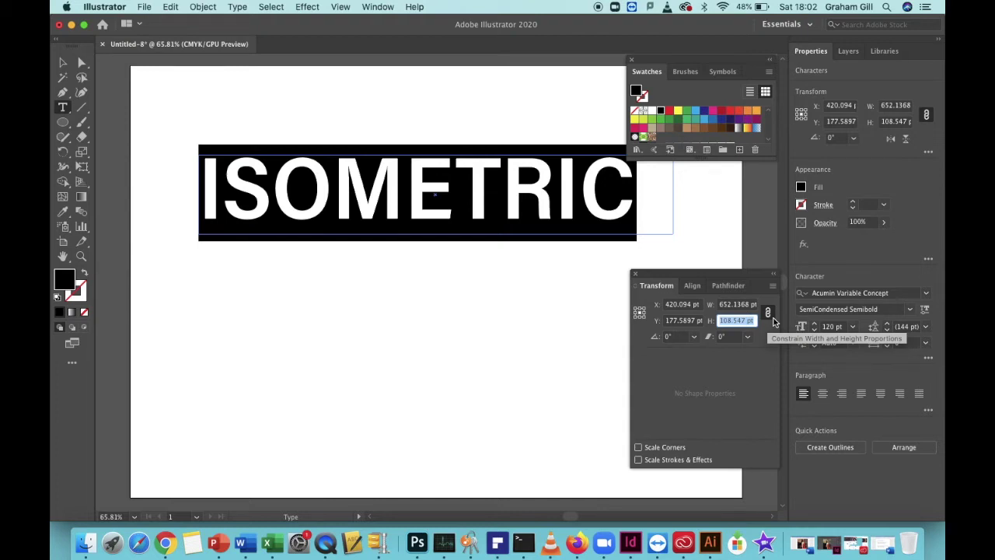
click(769, 314)
click(769, 314)
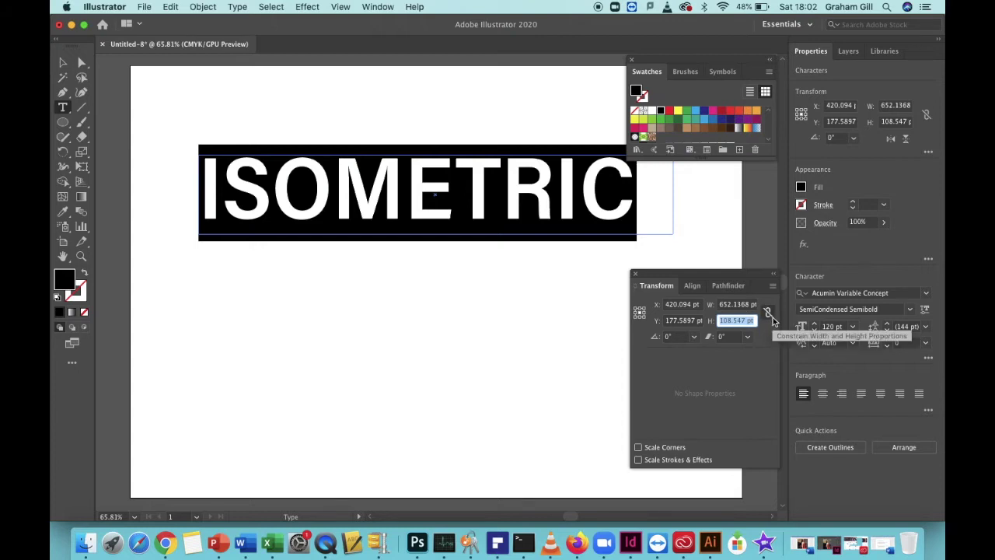
click(748, 322)
click(710, 321)
text(8)
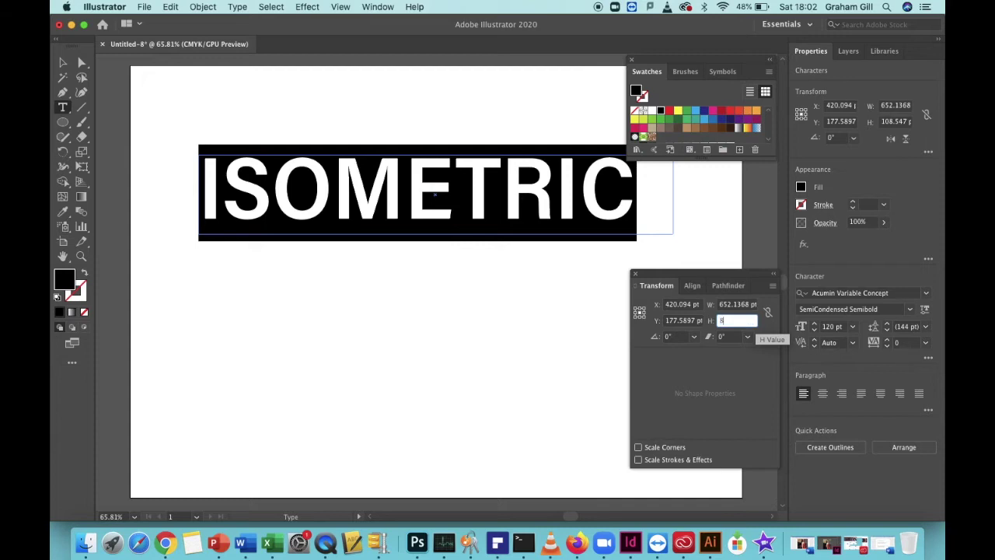
text(6.602)
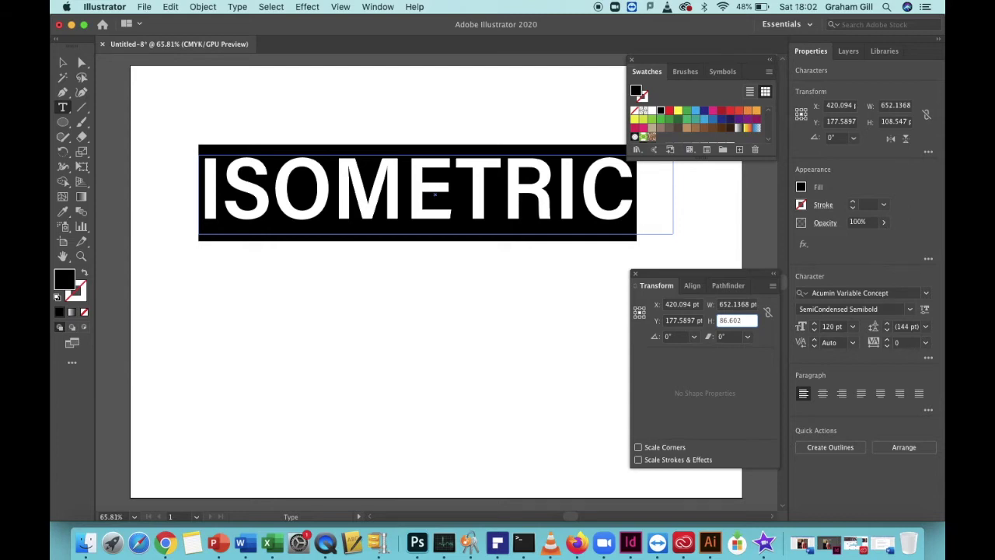
- Shear the ISOMETRIC text by -30°
click(727, 336)
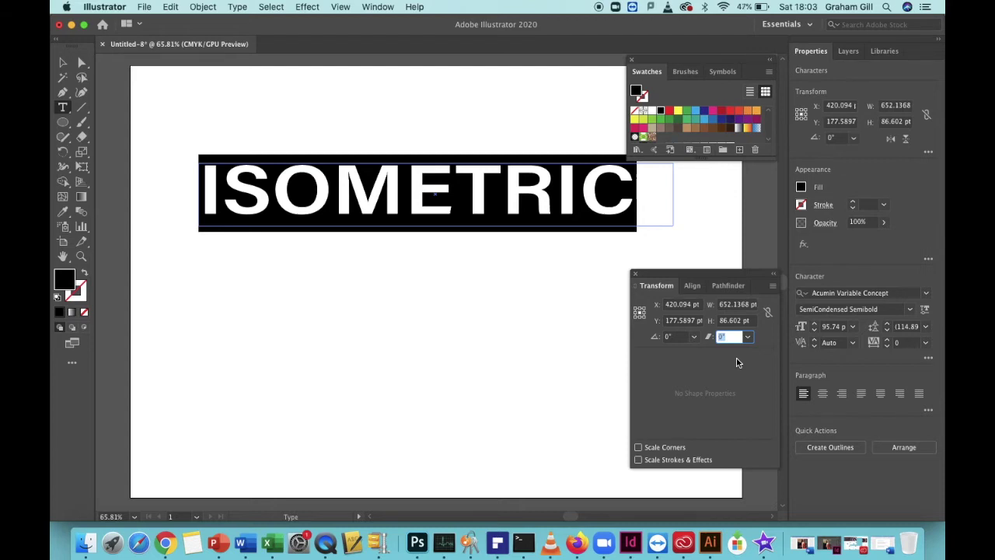
text(-30)
key(Return)
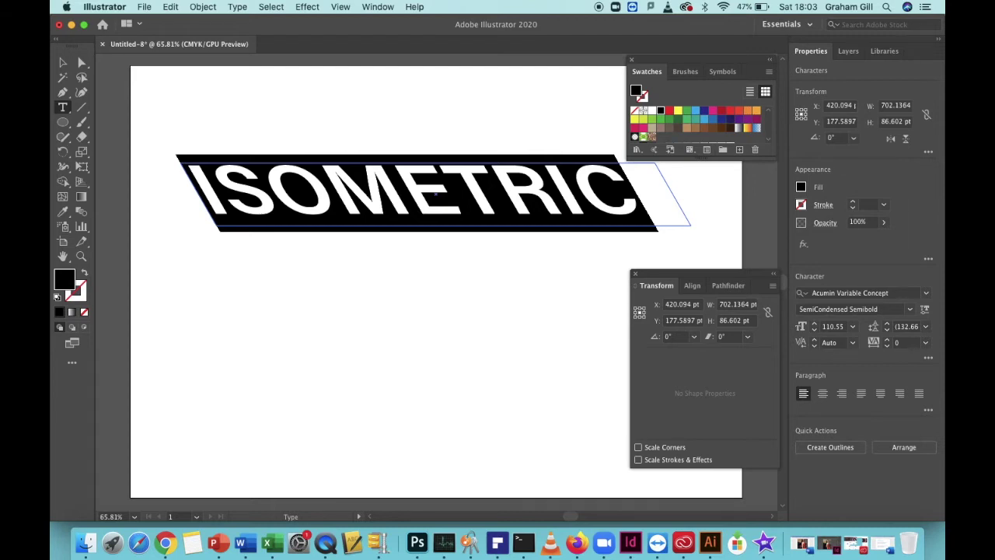
- Rotate the sheared ISOMETRIC text by 30°
click(673, 337)
drag(674, 337, 657, 337)
text(30)
key(Return)
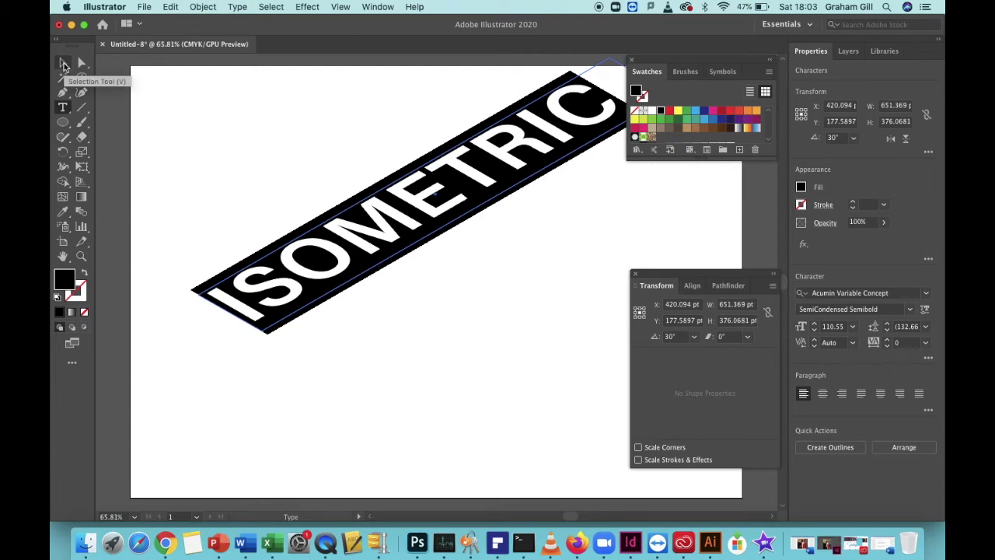
- Move the ISOMETRIC text slightly down the artboard and set its fill to CMYK Cyan
click(64, 66)
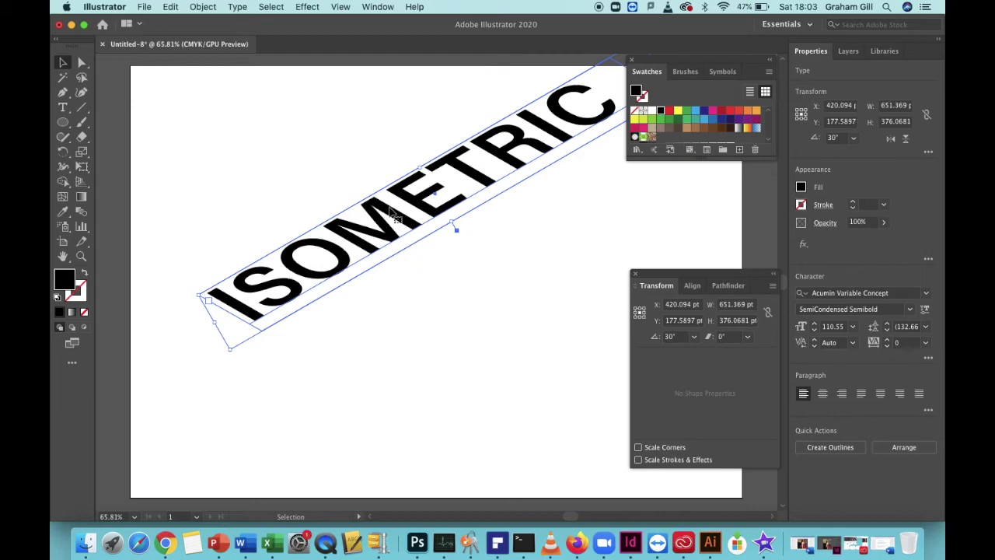
drag(404, 217, 391, 261)
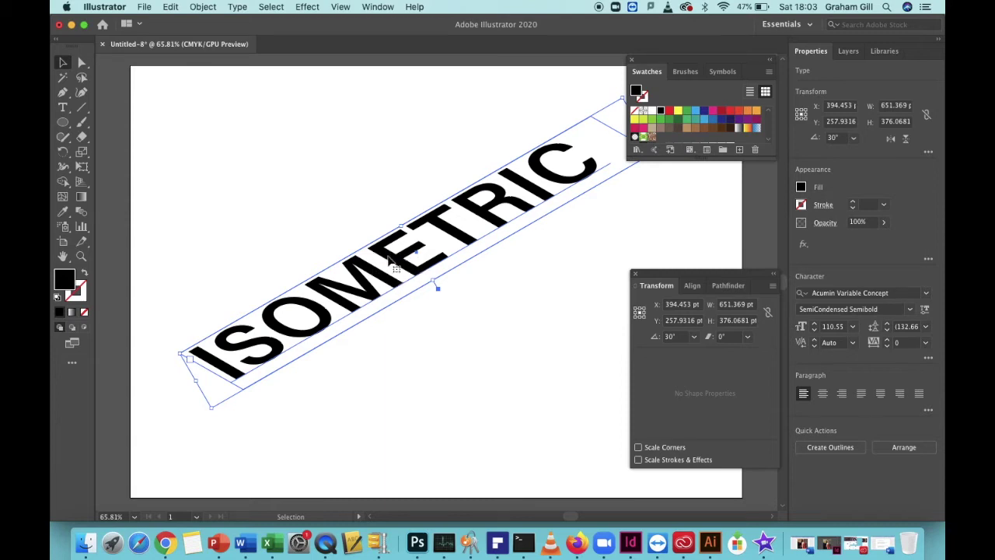
click(801, 188)
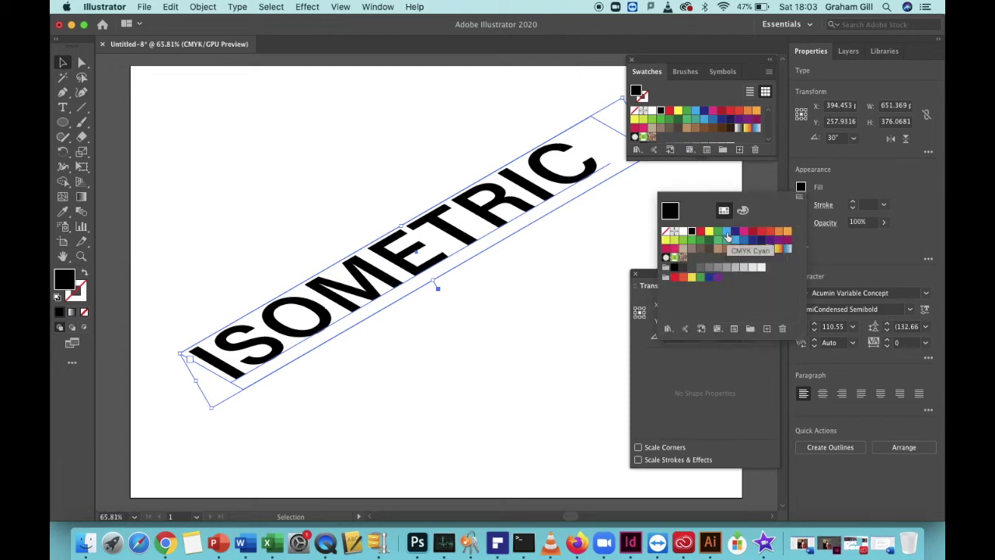
click(727, 233)
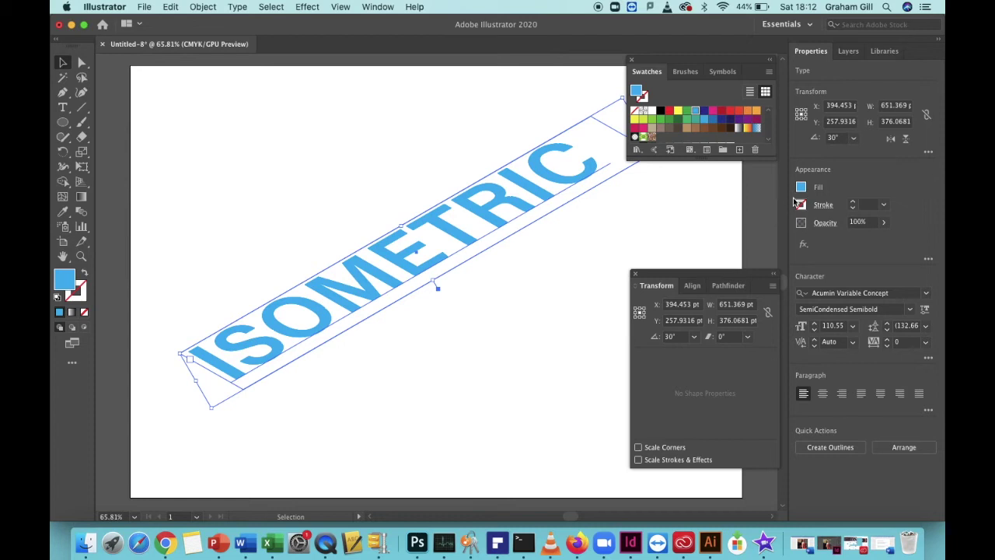
click(805, 192)
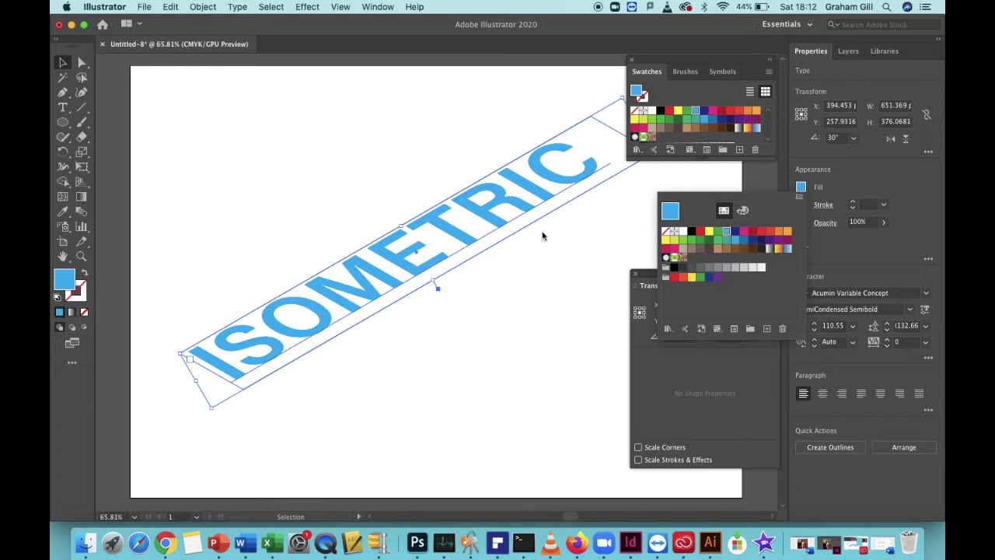
key(Escape)
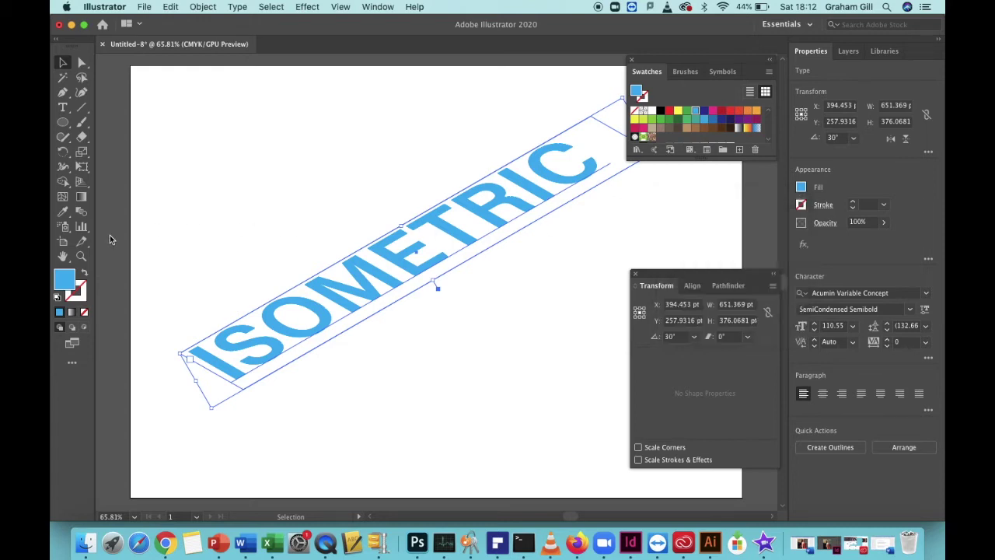
- Copy the cyan ISOMETRIC text and paste the duplicate in place over the original
click(109, 239)
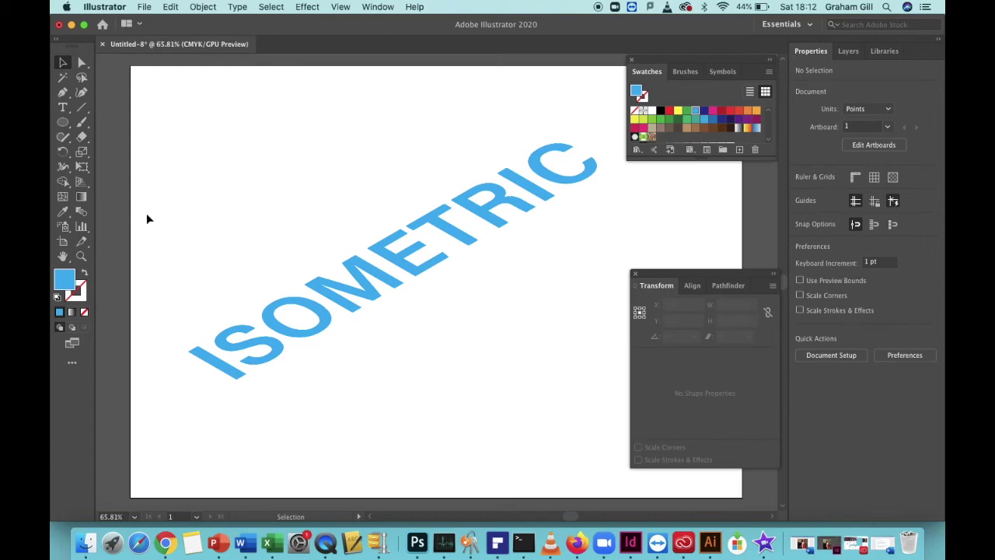
click(358, 263)
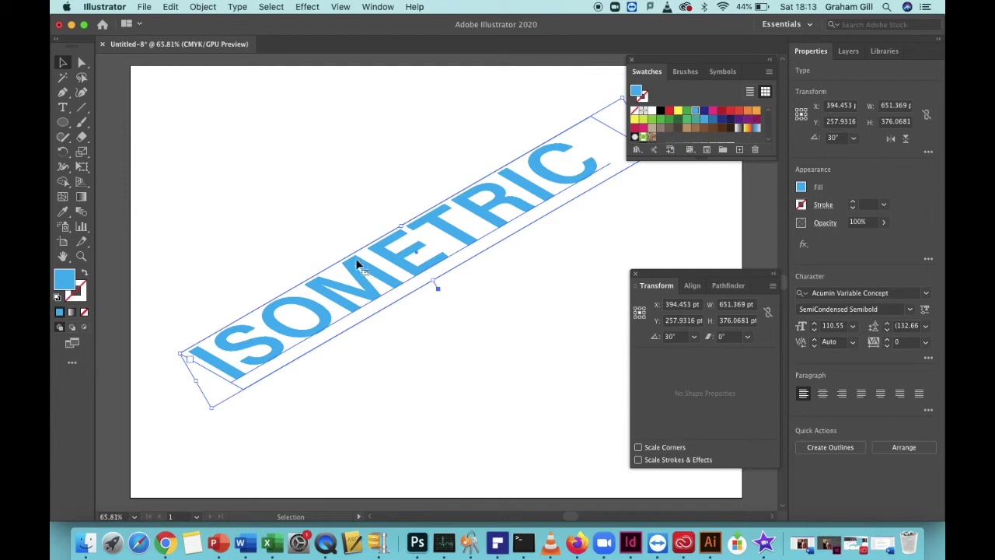
click(171, 7)
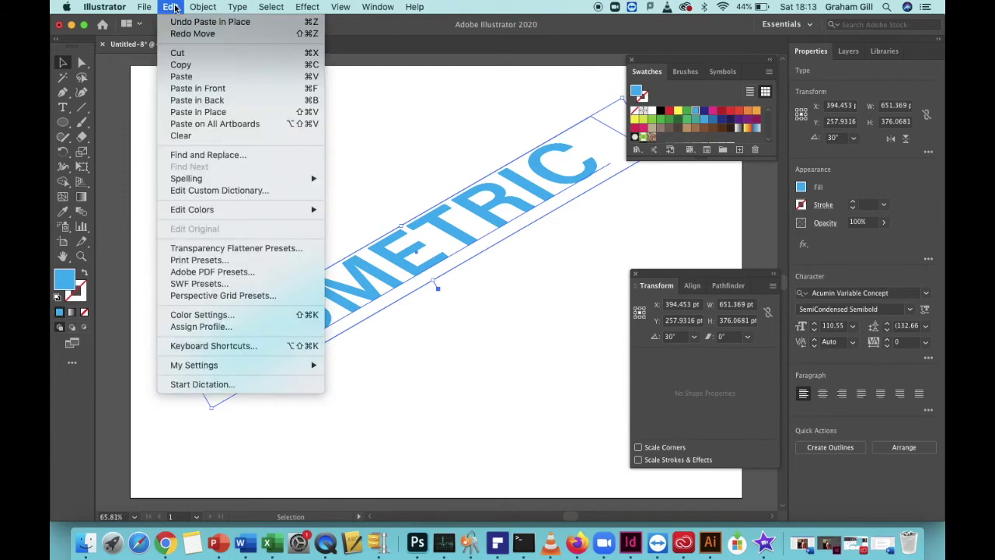
click(180, 64)
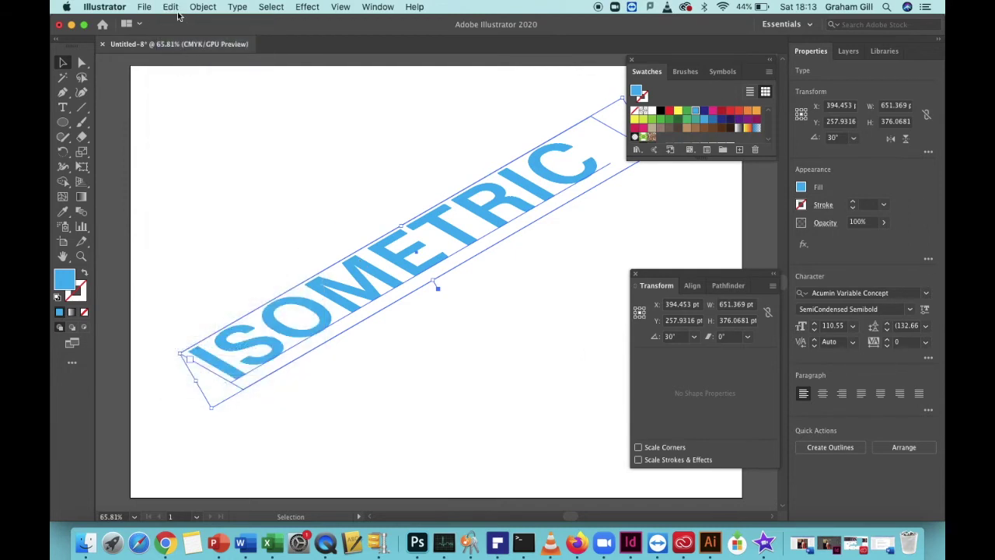
click(173, 7)
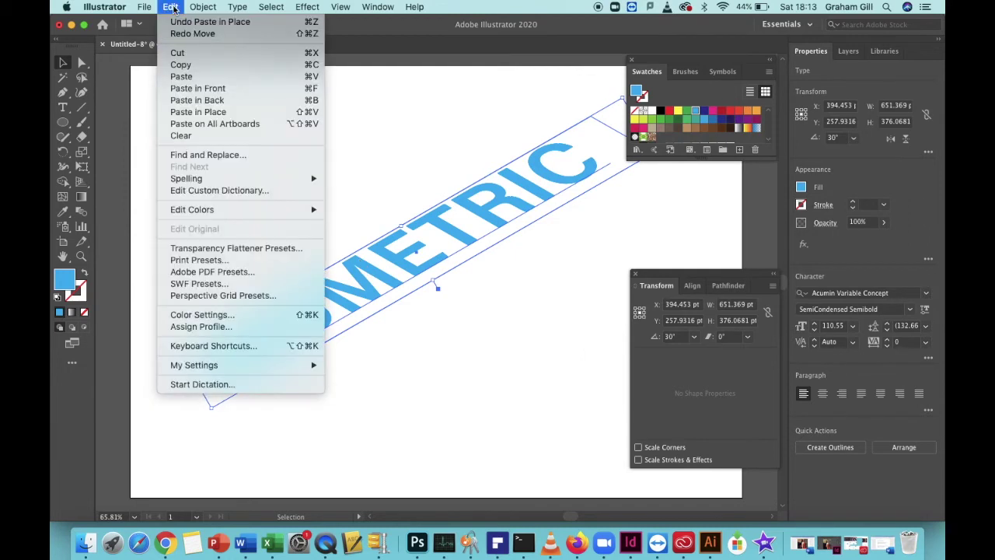
click(198, 111)
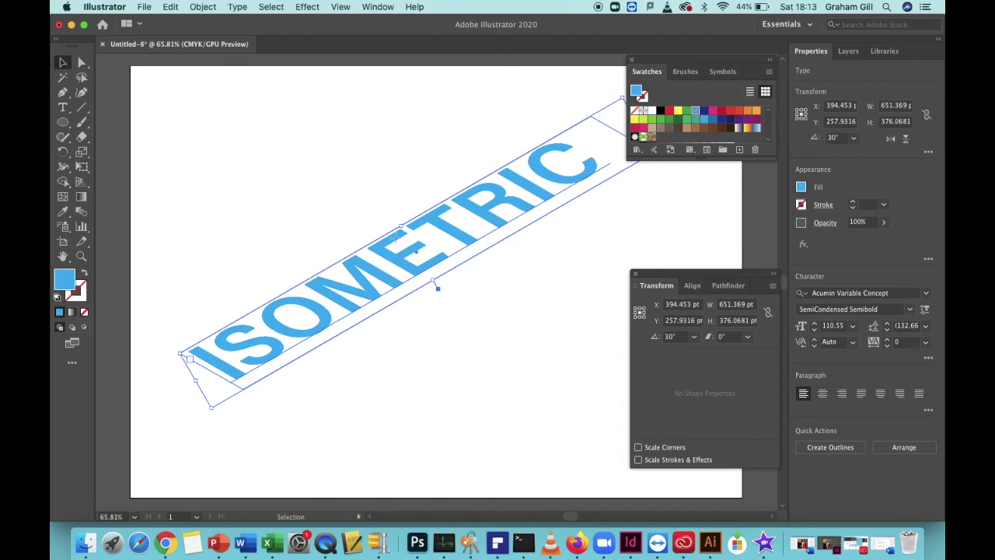
- Move the pasted ISOMETRIC copy straight down by about 56.41 pt and send it to the back behind the original
drag(395, 237, 396, 284)
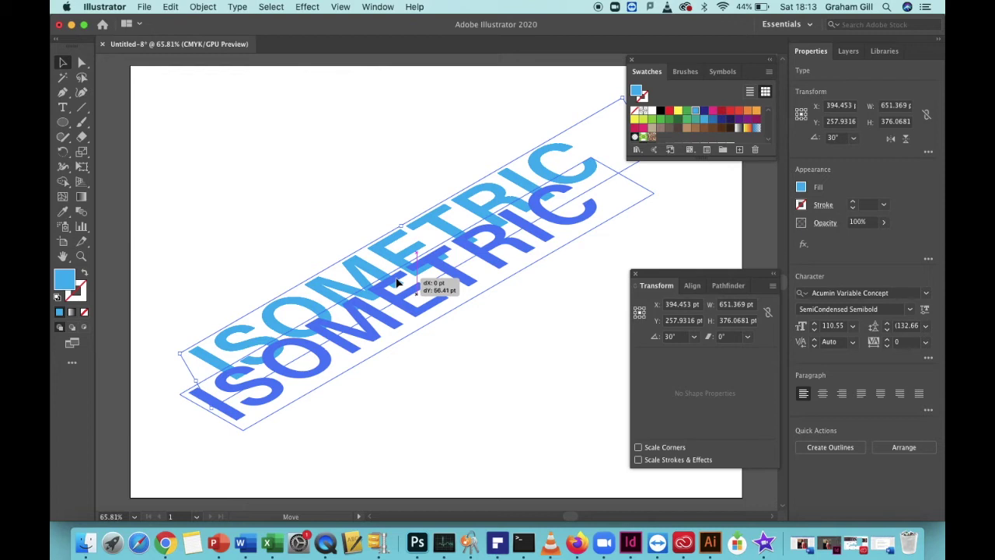
drag(396, 284, 396, 284)
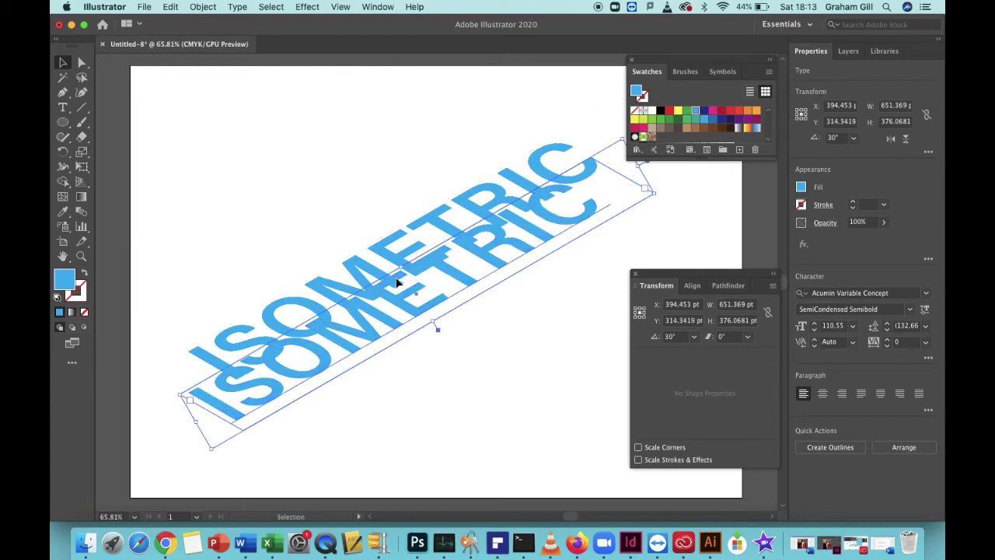
click(206, 8)
mouse_move(212, 36)
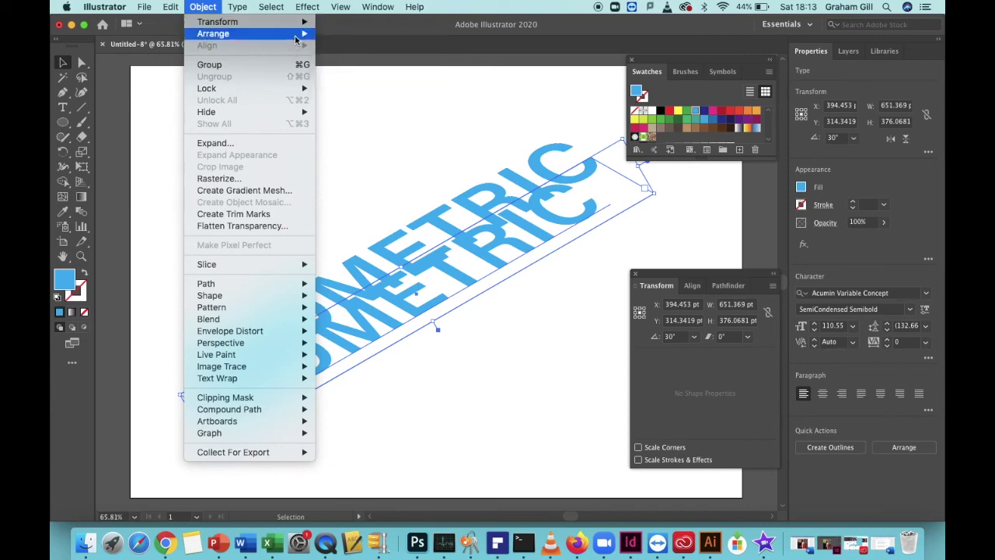
mouse_move(297, 35)
click(355, 69)
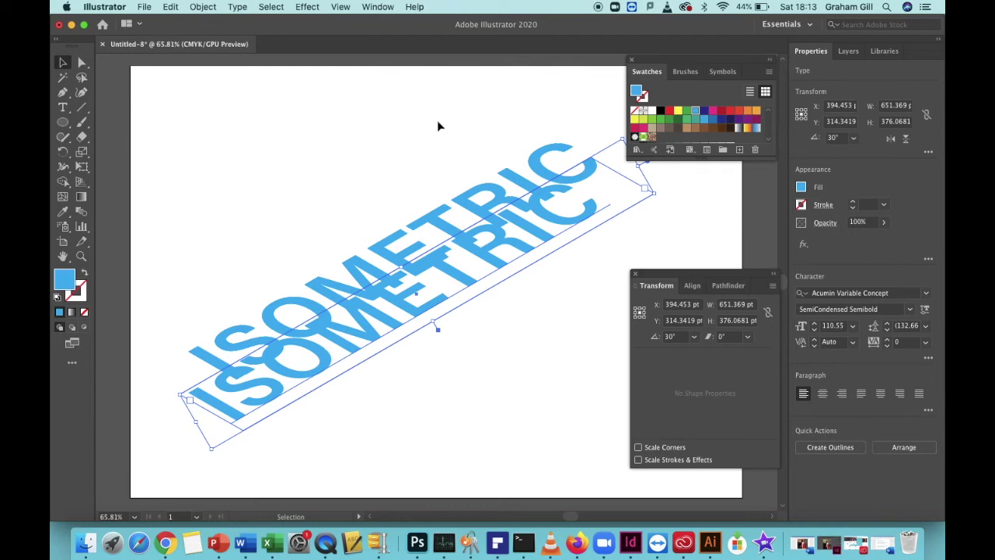
- Set the fill of the lower ISOMETRIC copy to the dark blue swatch and deselect it
click(802, 188)
click(735, 233)
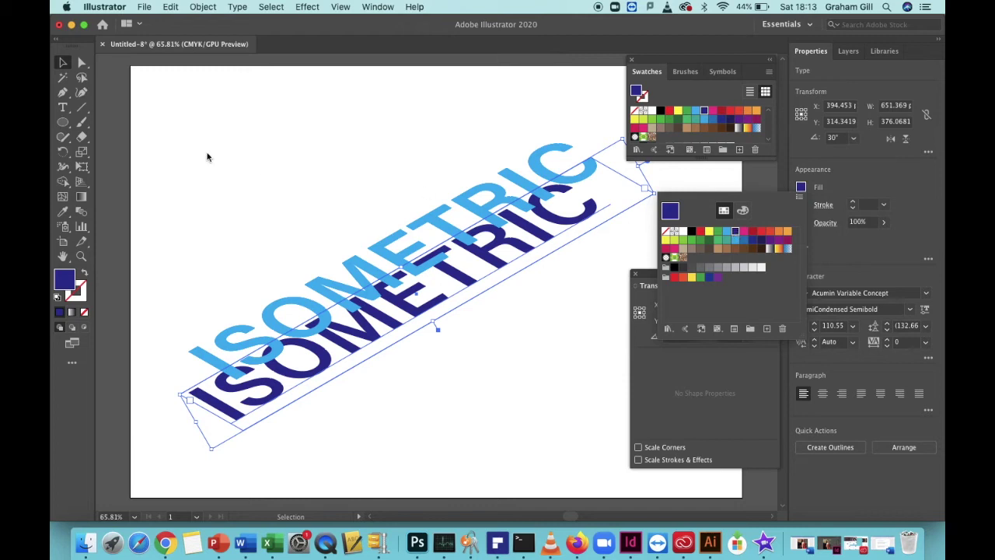
click(113, 161)
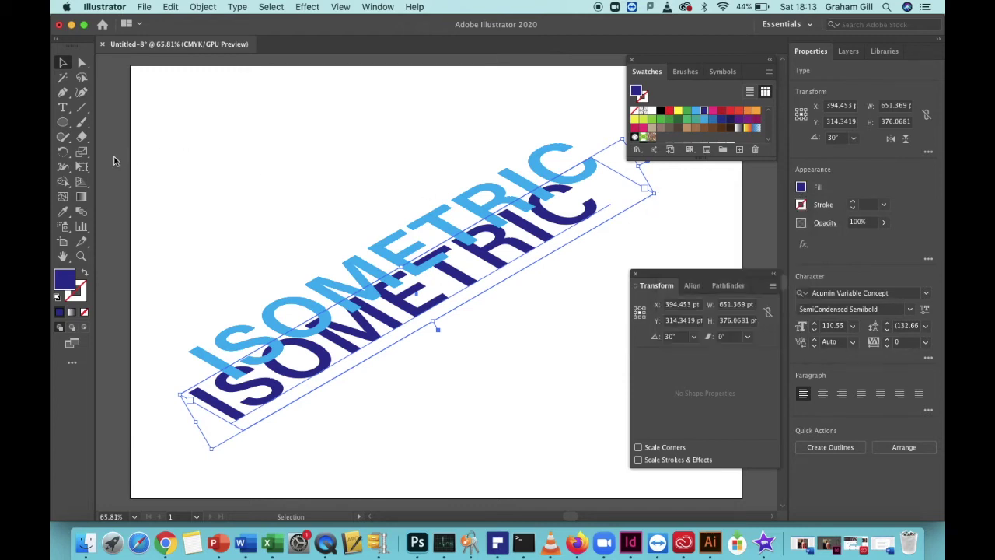
click(114, 161)
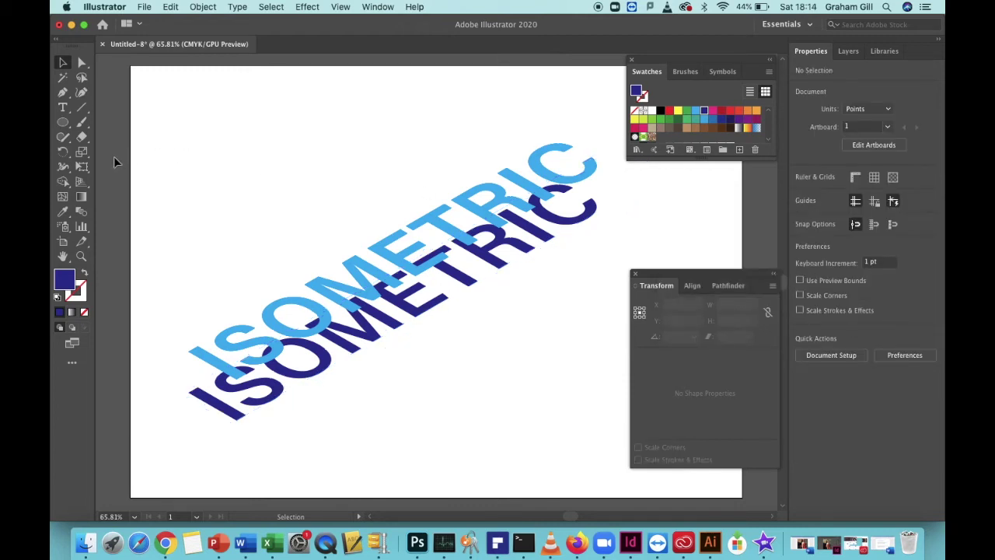
- Select both ISOMETRIC texts and expand them with Object and Fill enabled
key(a)
key(super+a)
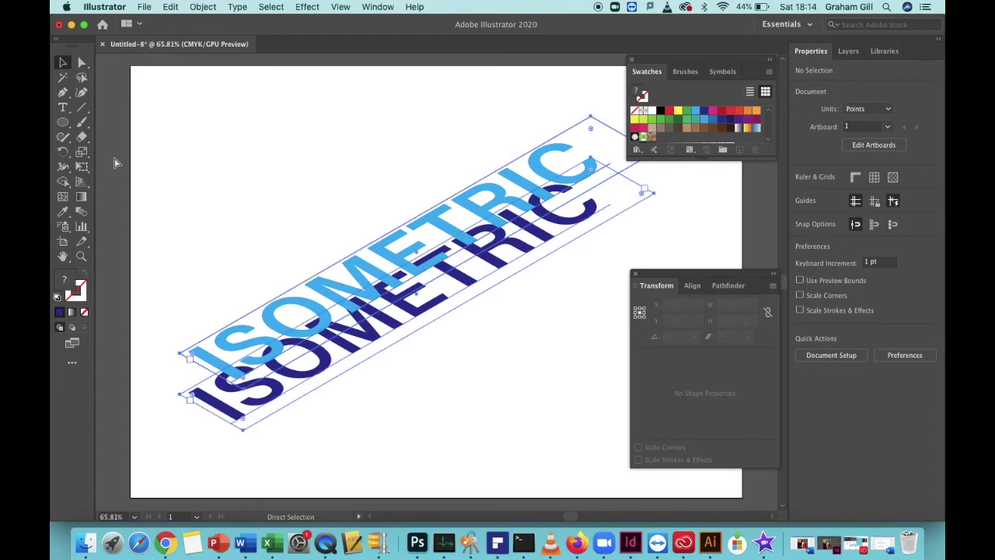
key(v)
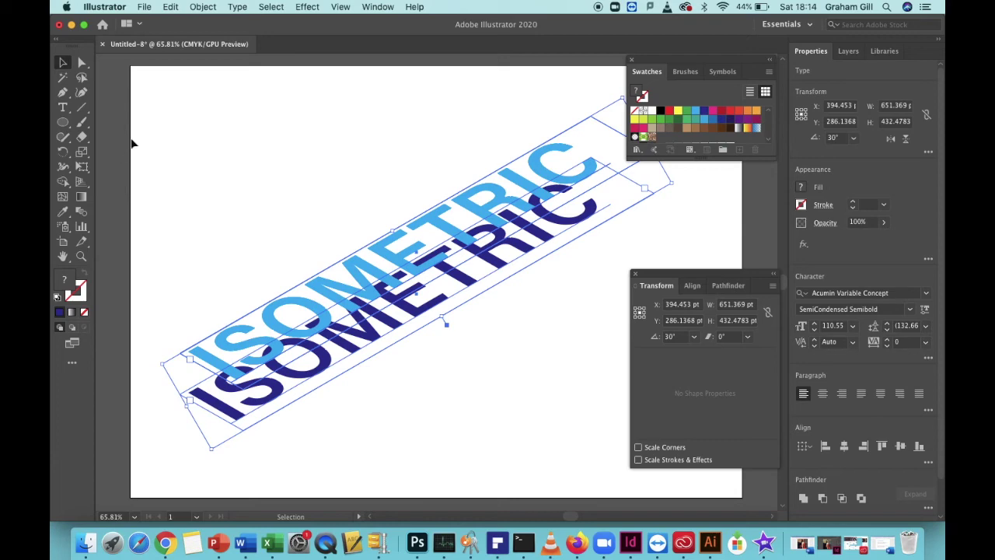
click(203, 8)
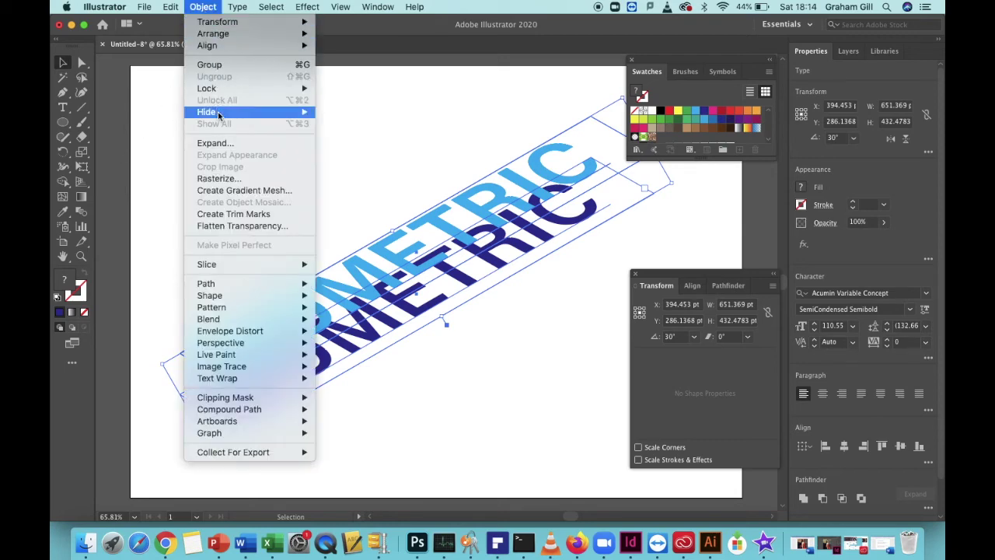
click(220, 143)
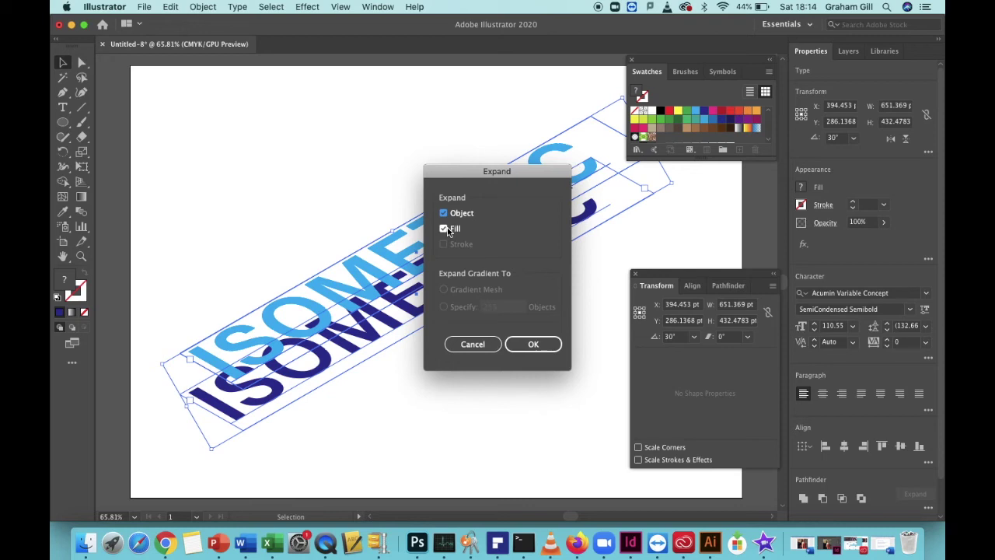
click(533, 345)
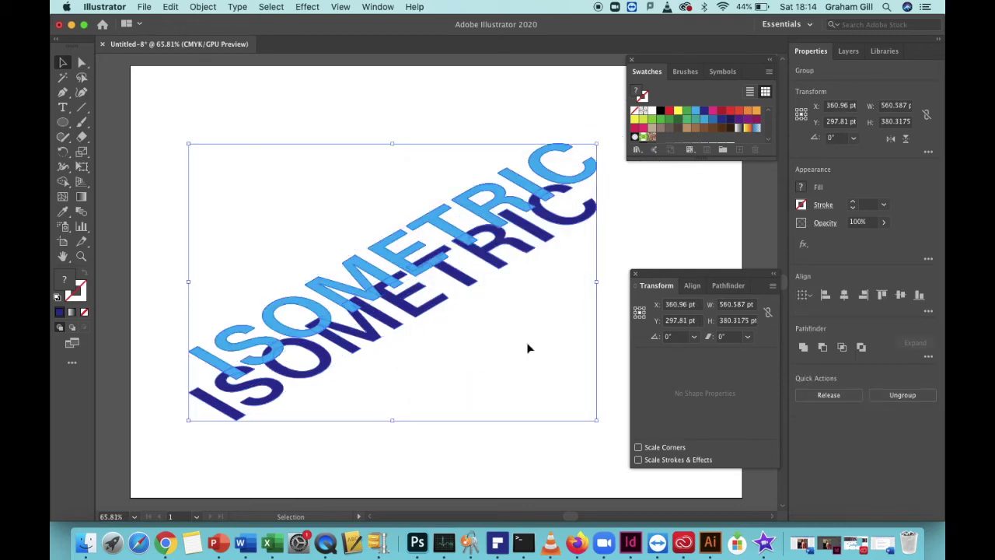
- Make a blend between the expanded cyan and dark blue ISOMETRIC lettering
click(204, 8)
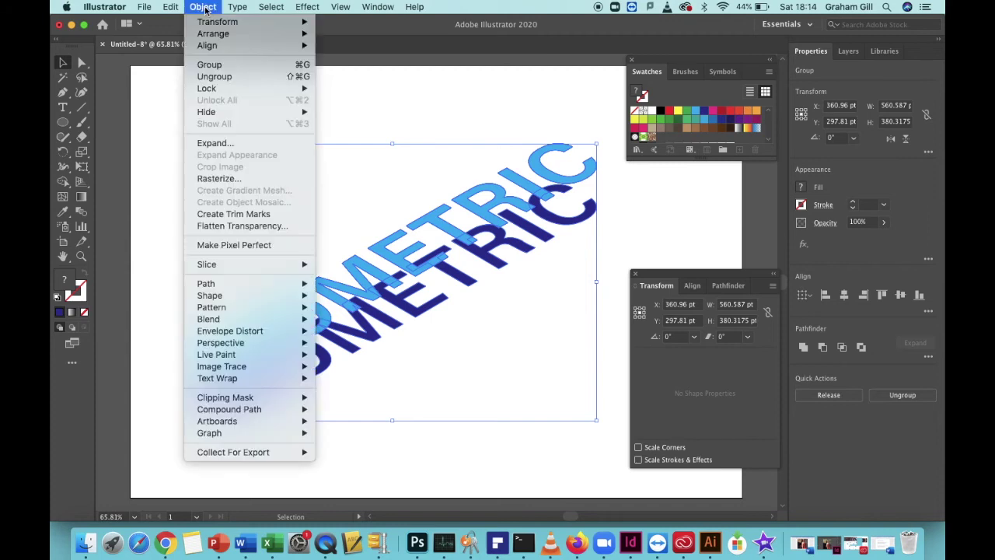
mouse_move(252, 319)
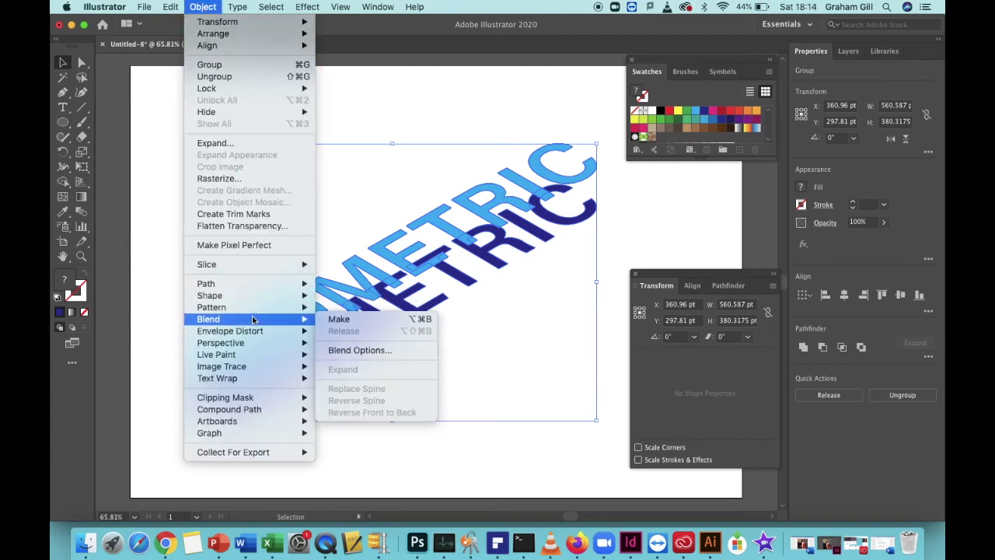
click(374, 319)
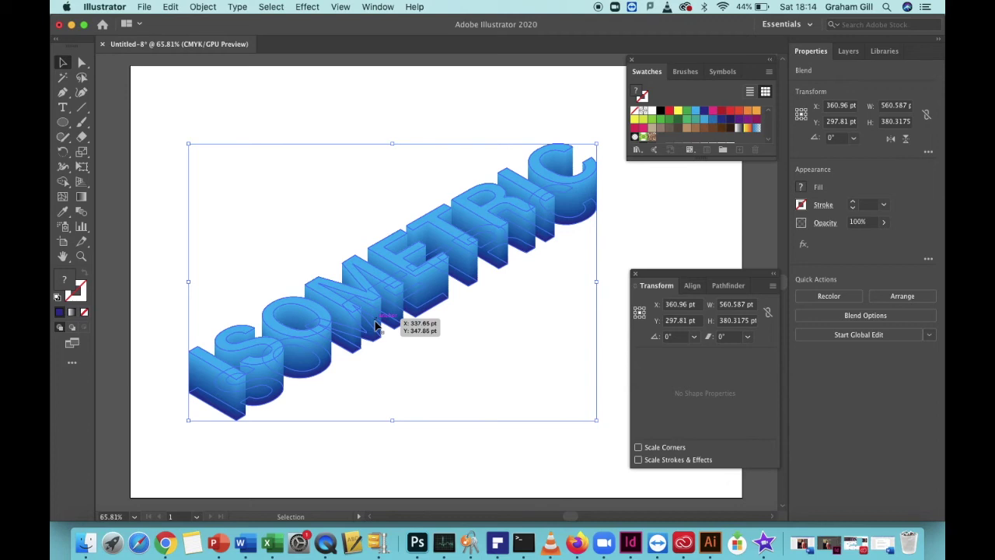
- Set the blend spacing to Specified Steps with 2 steps
click(857, 319)
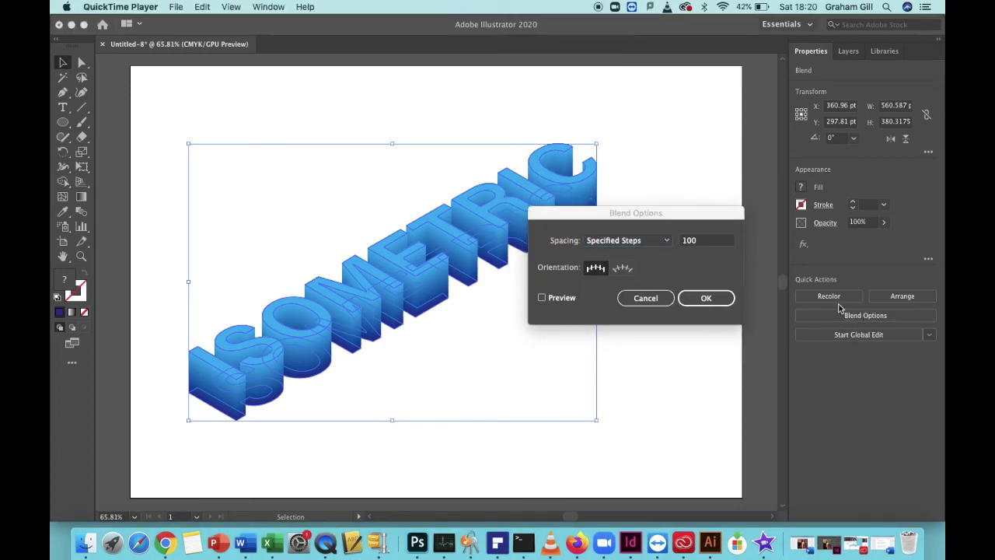
click(668, 243)
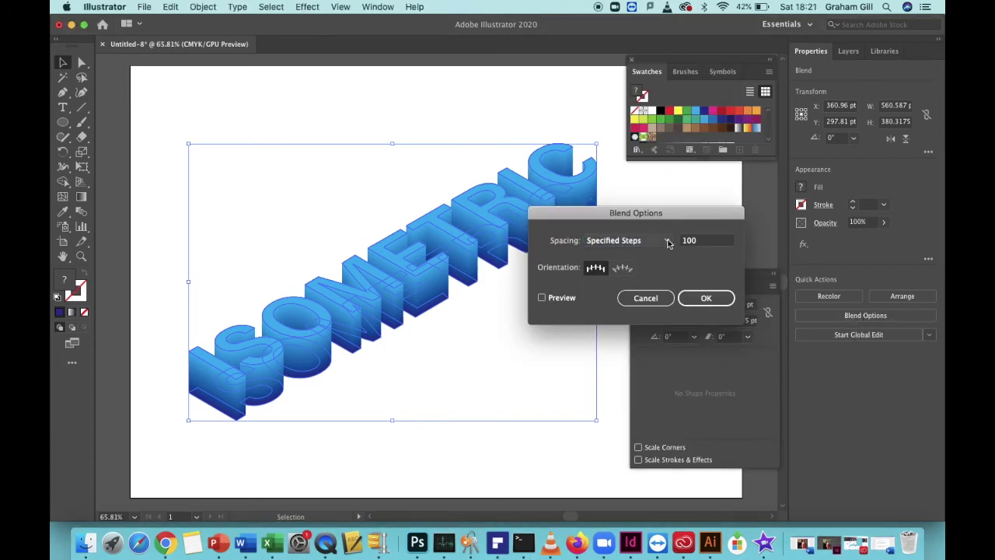
click(668, 244)
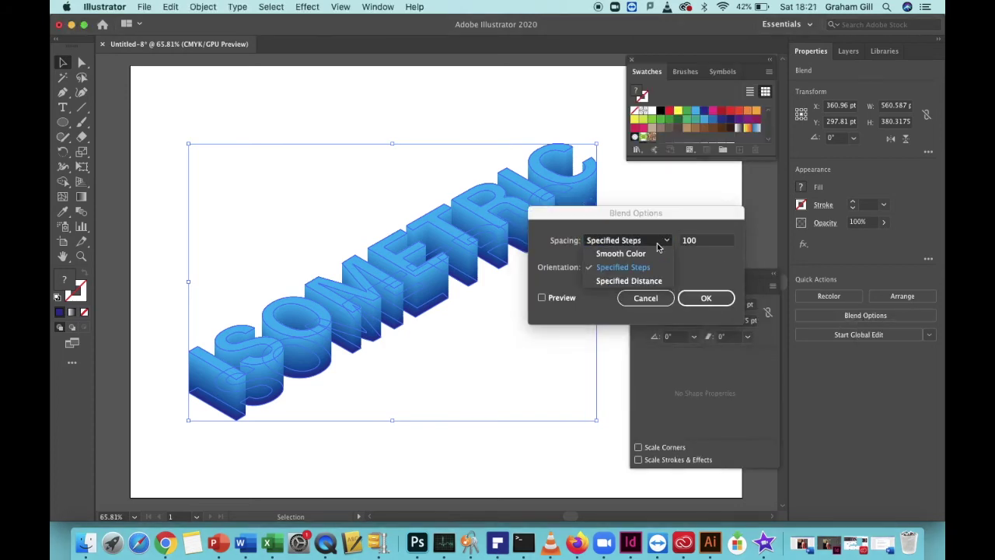
click(630, 272)
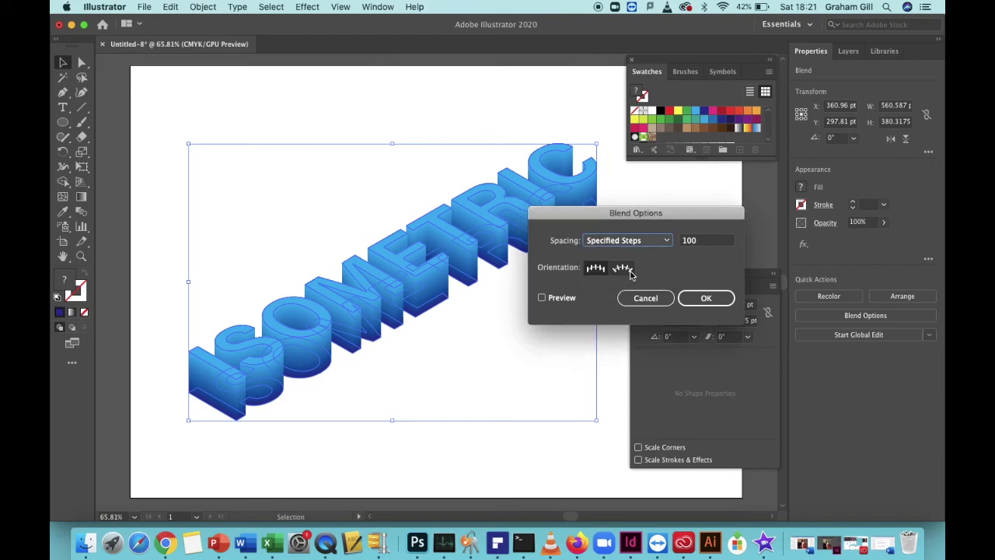
click(703, 241)
drag(704, 241, 678, 241)
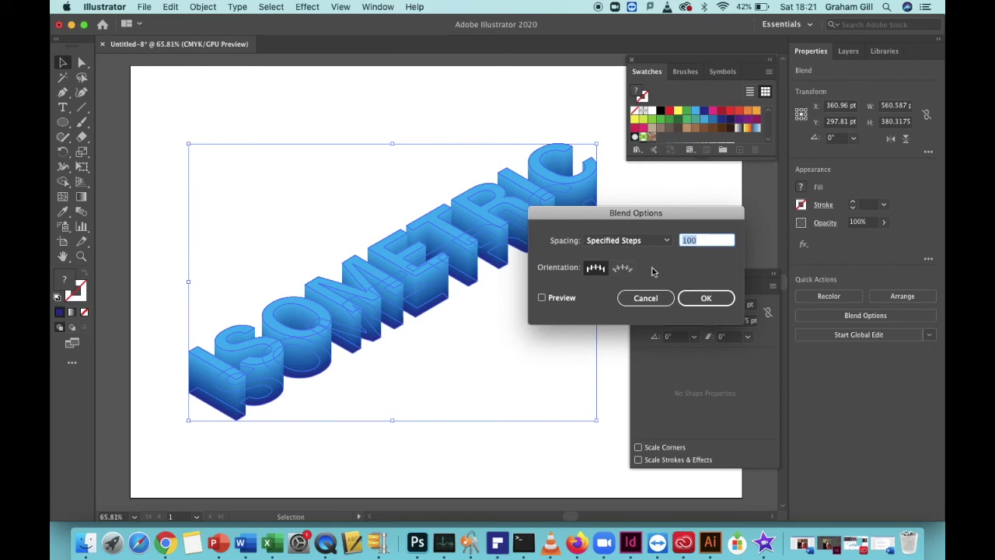
text(2)
click(702, 297)
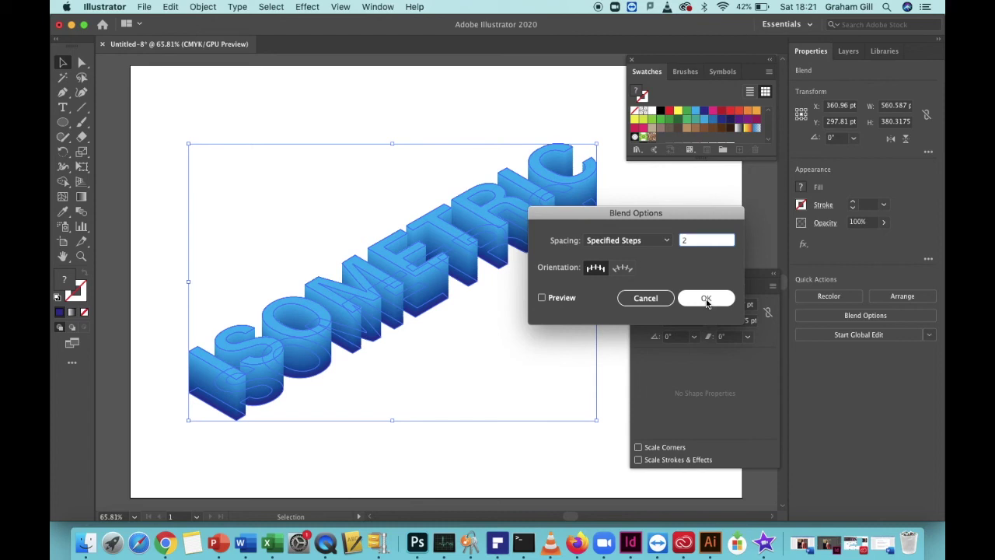
click(706, 300)
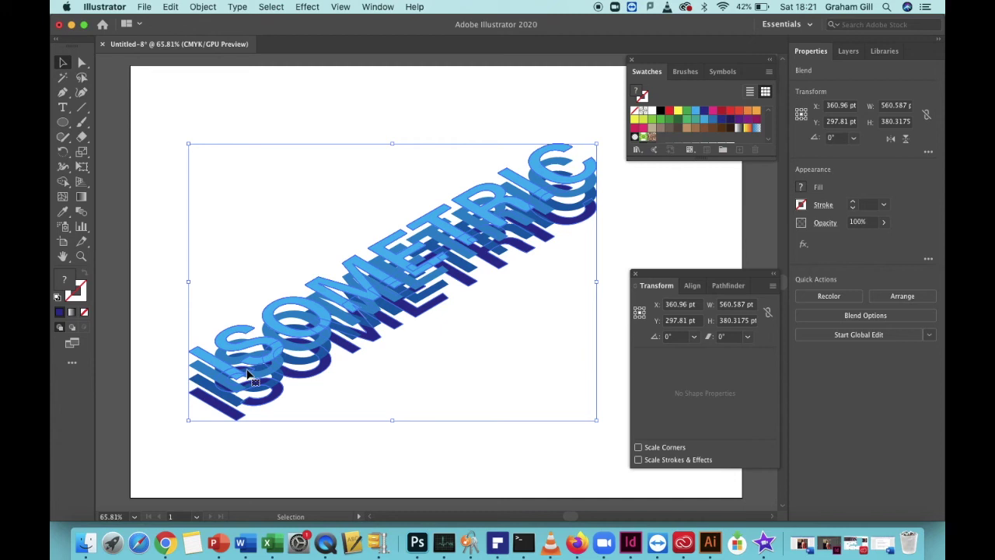
- Set the number of specified steps in the ISOMETRIC blend to 25
click(856, 321)
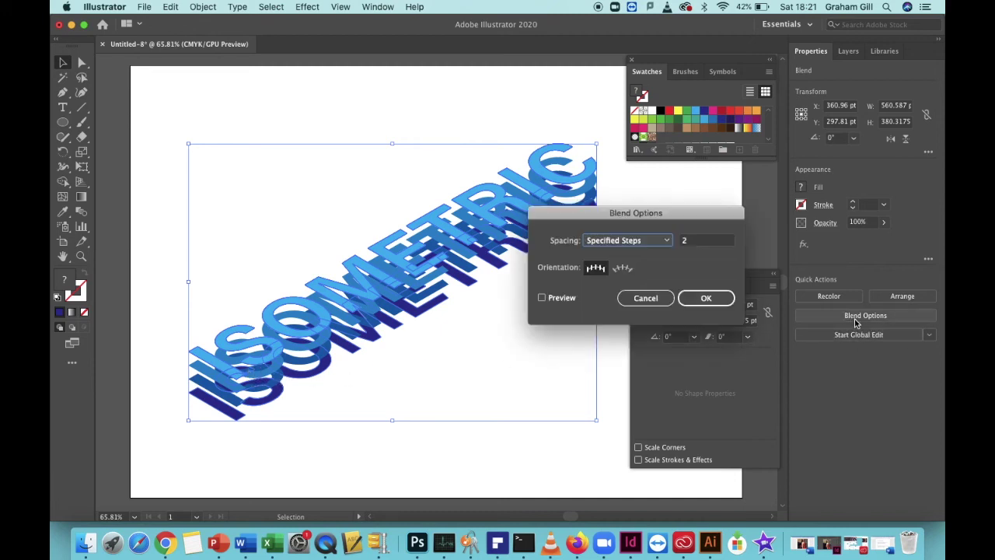
text(25)
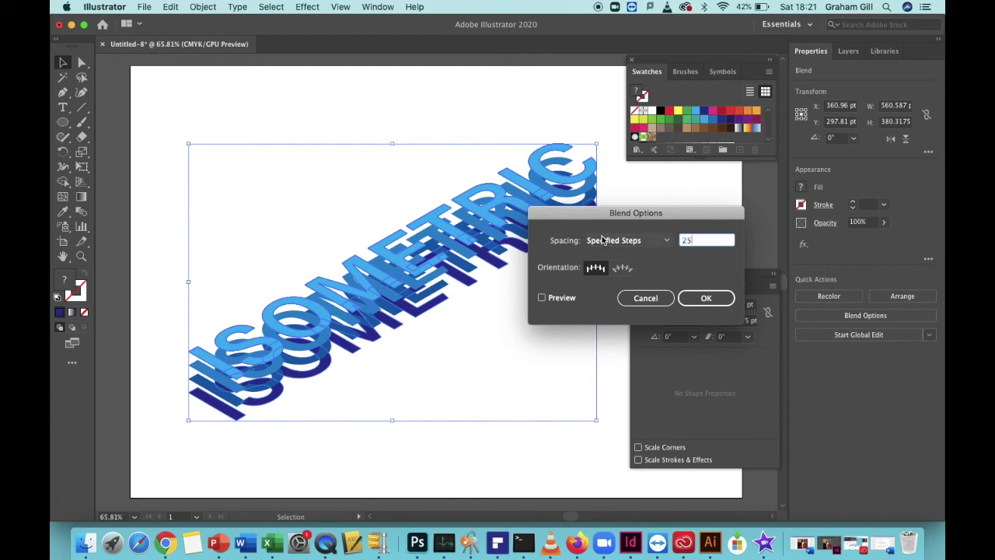
click(699, 299)
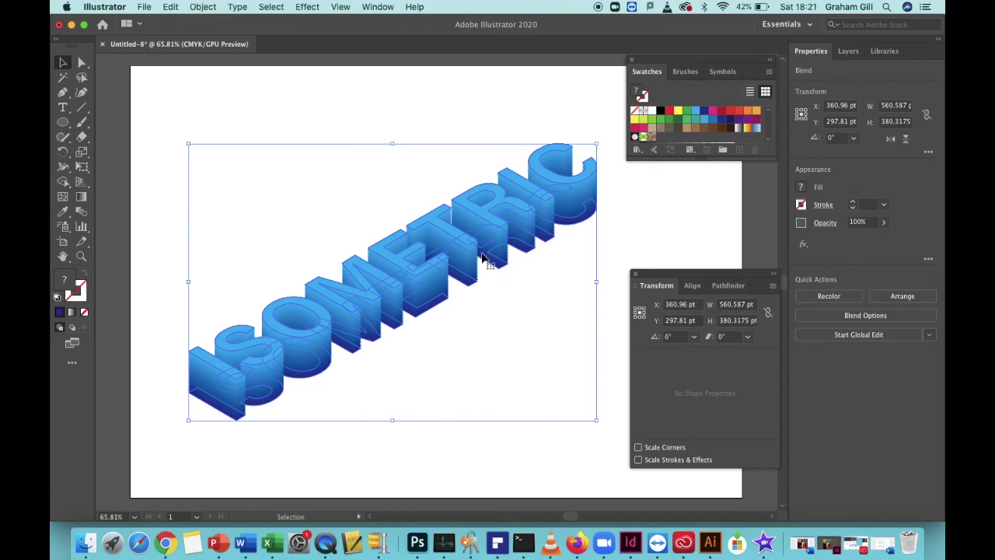
- Set the number of specified steps in the ISOMETRIC blend to 100
click(866, 315)
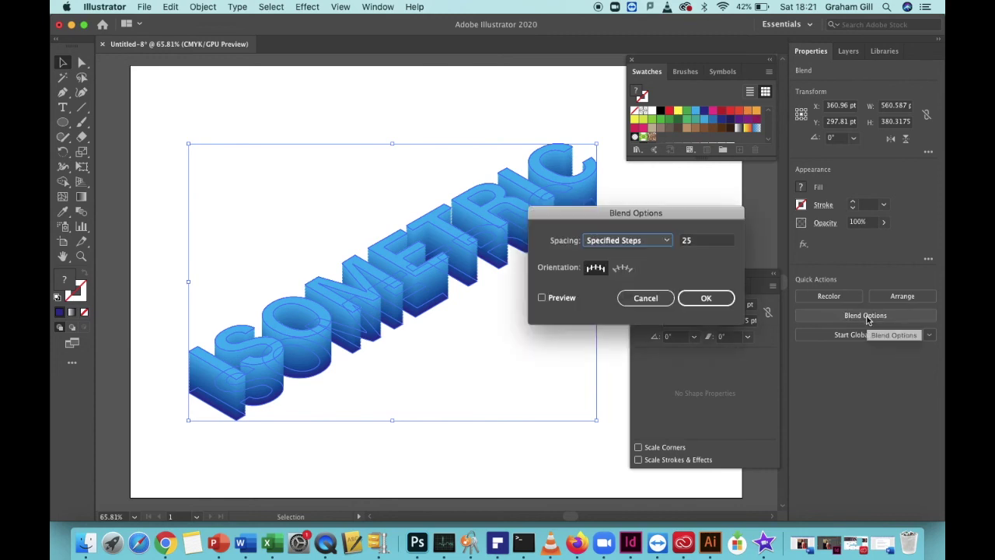
drag(694, 241, 668, 242)
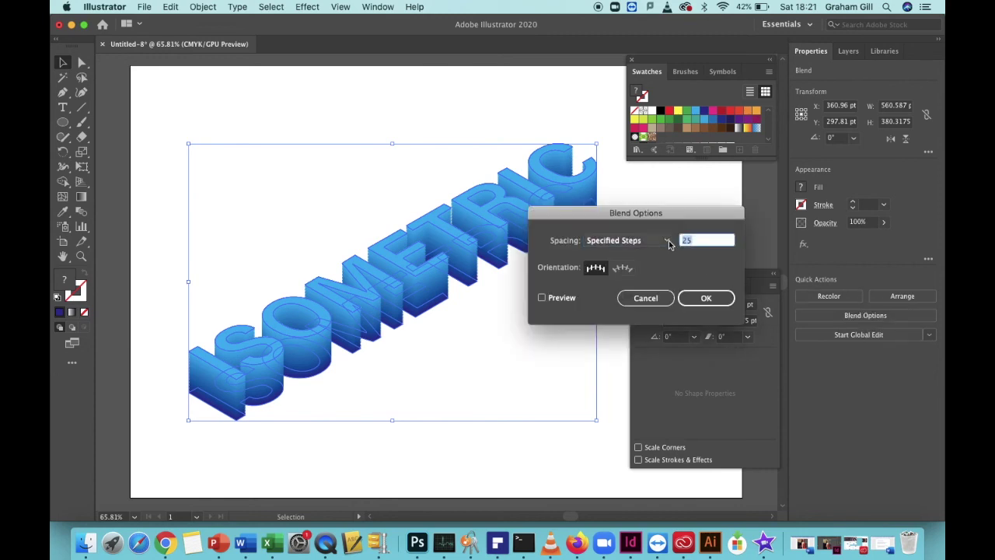
text(100)
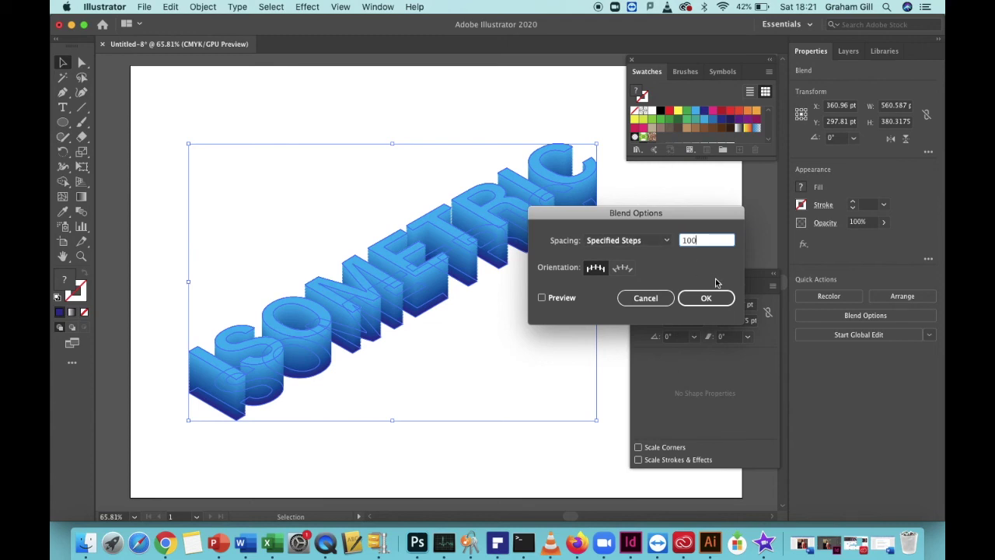
click(706, 298)
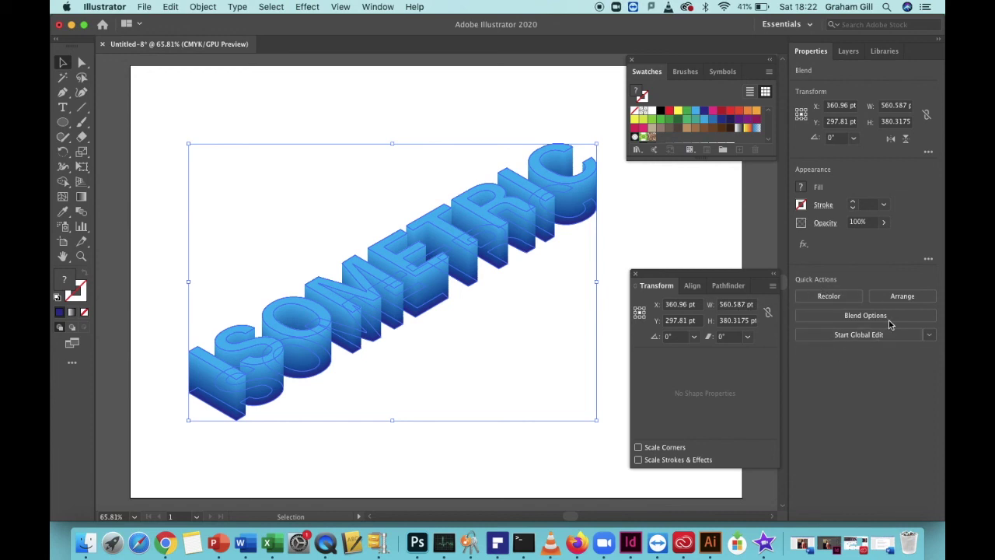
- Try recoloring the cyan in the ISOMETRIC blend to green with a hue of 133°
click(830, 296)
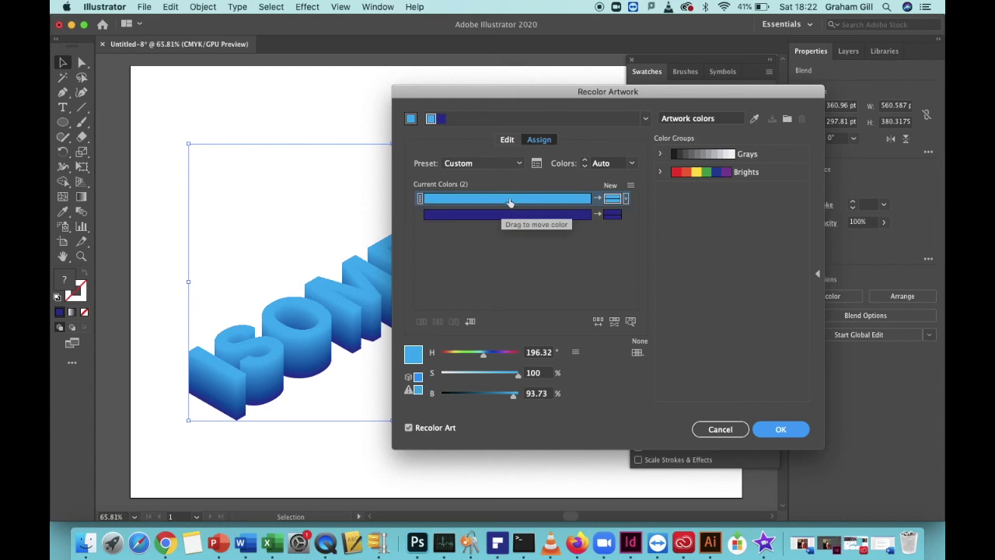
click(484, 204)
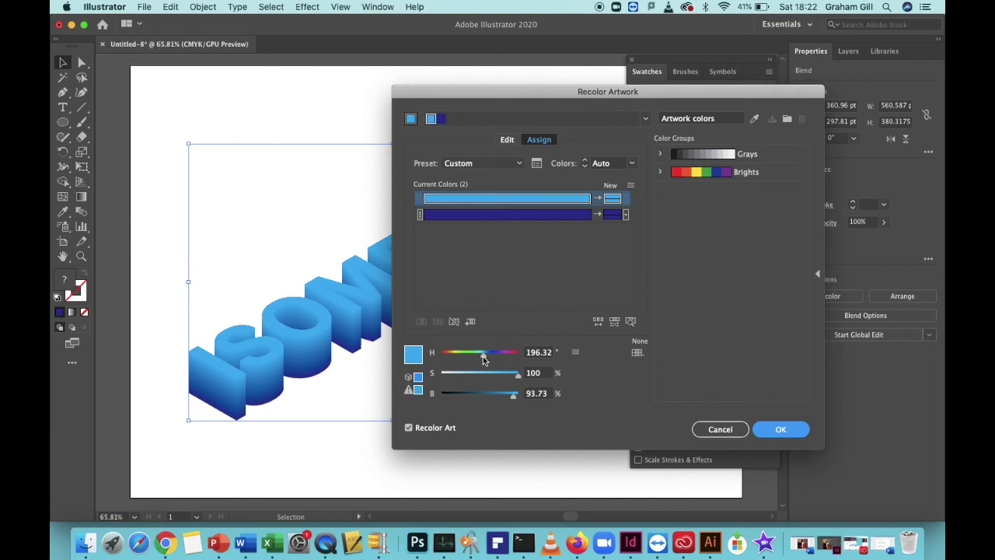
mouse_move(482, 357)
mouse_down()
mouse_move(443, 357)
mouse_move(518, 359)
mouse_move(471, 359)
mouse_up()
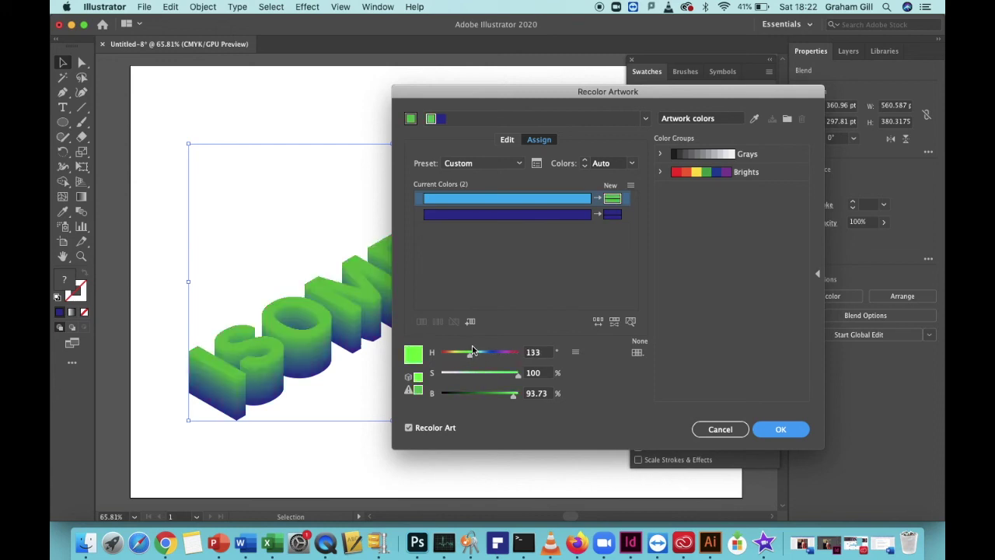
- Try recoloring the blend's dark blue to purple with a hue of 293°, discard the recoloring and deselect the lettering
click(498, 217)
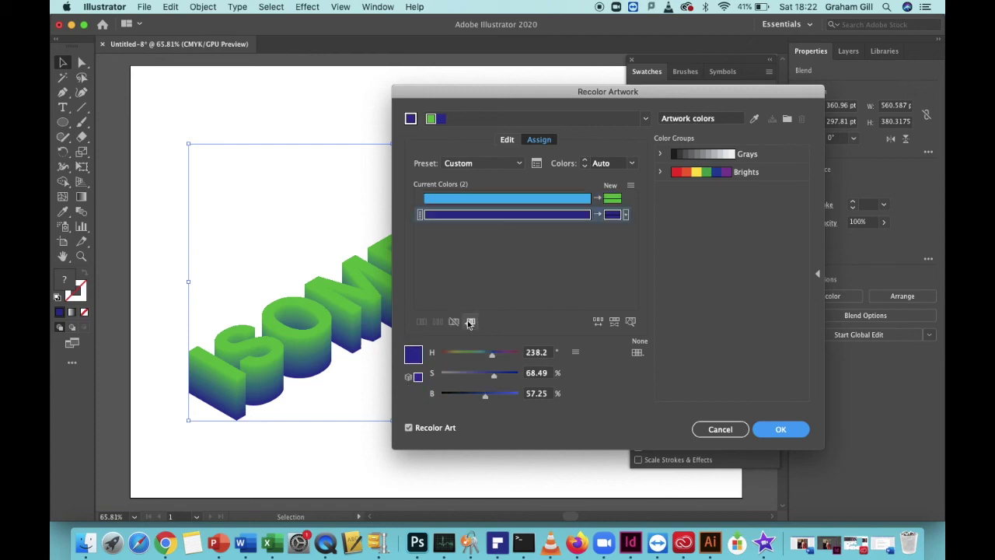
mouse_move(486, 357)
mouse_down()
mouse_move(452, 356)
mouse_move(504, 359)
mouse_up()
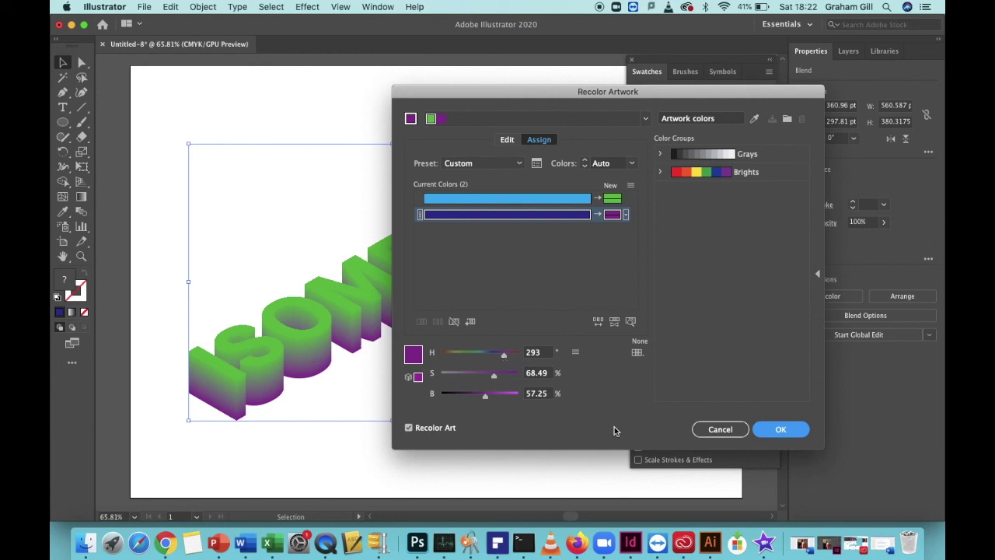
click(711, 432)
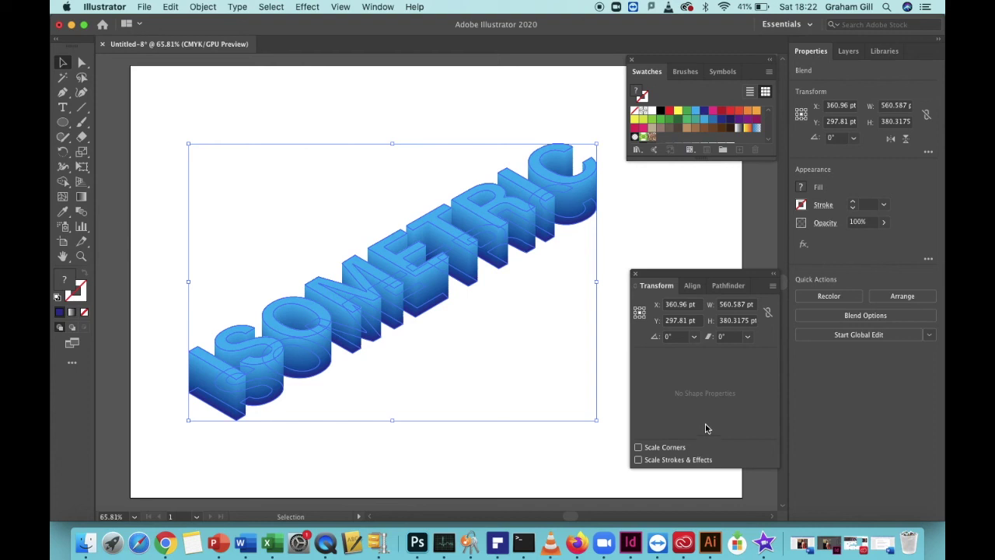
click(111, 186)
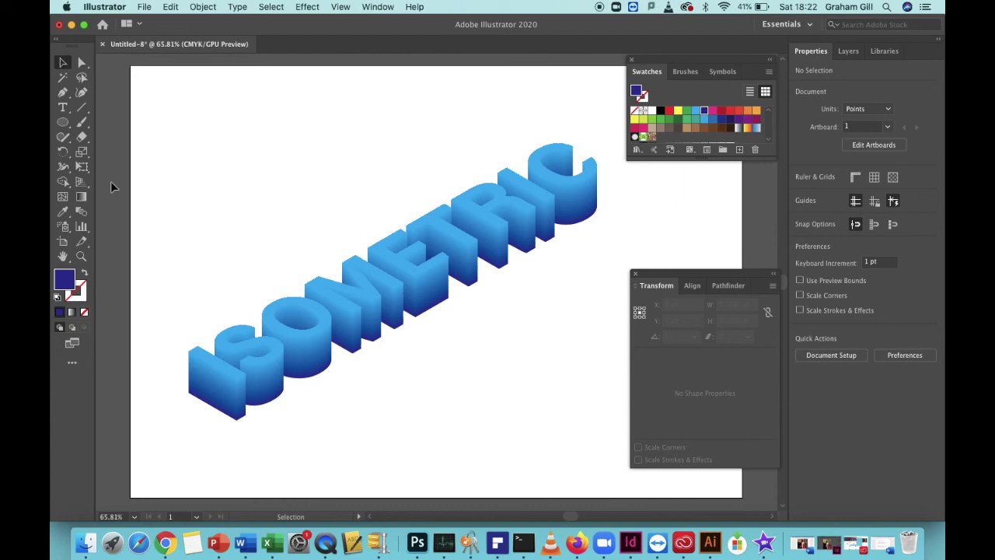